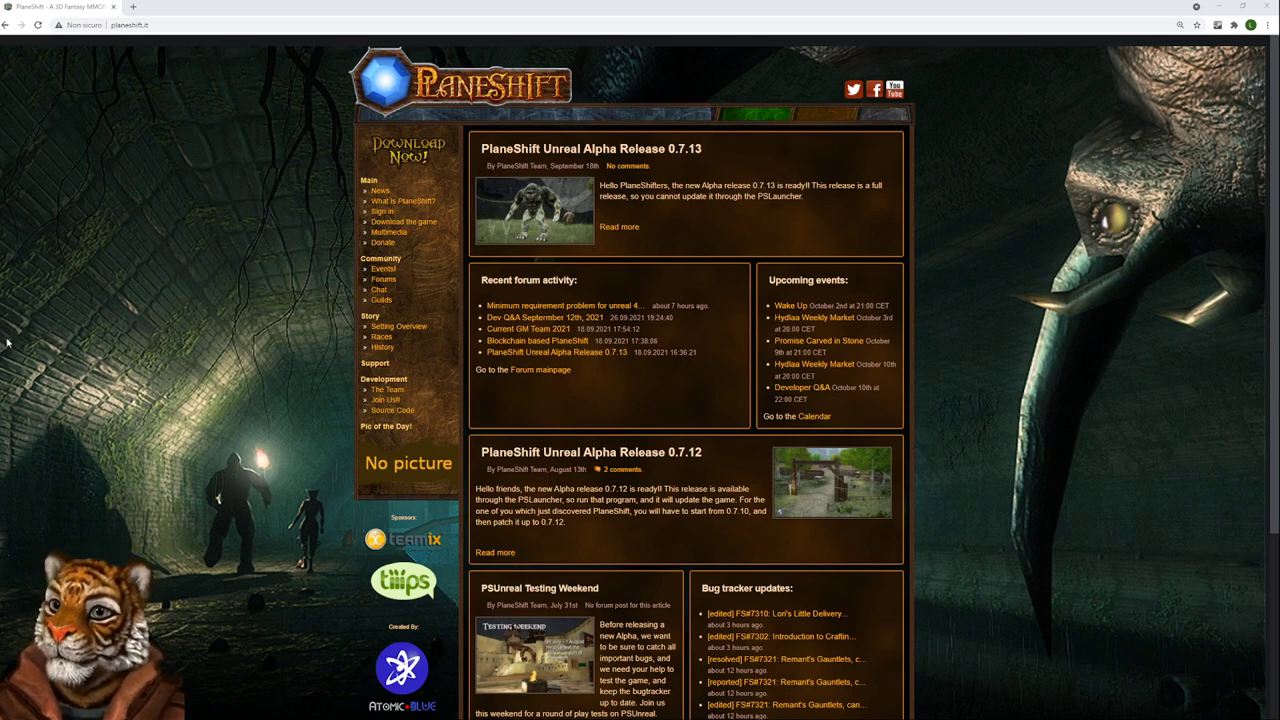
# Glance at the hardware vs software cursor notes, then switch to Unreal's Project Settings at Packaging
pyautogui.hotkey('alt', 'Tab')
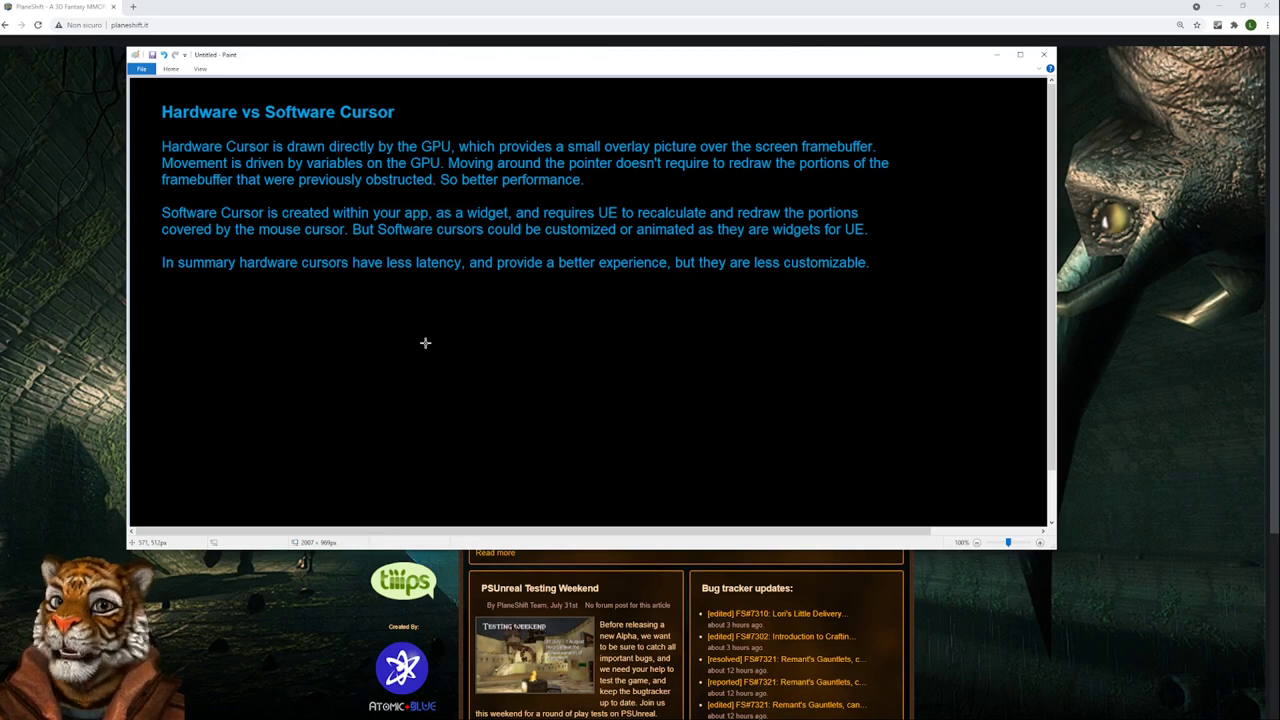
pyautogui.moveTo(15, 499)
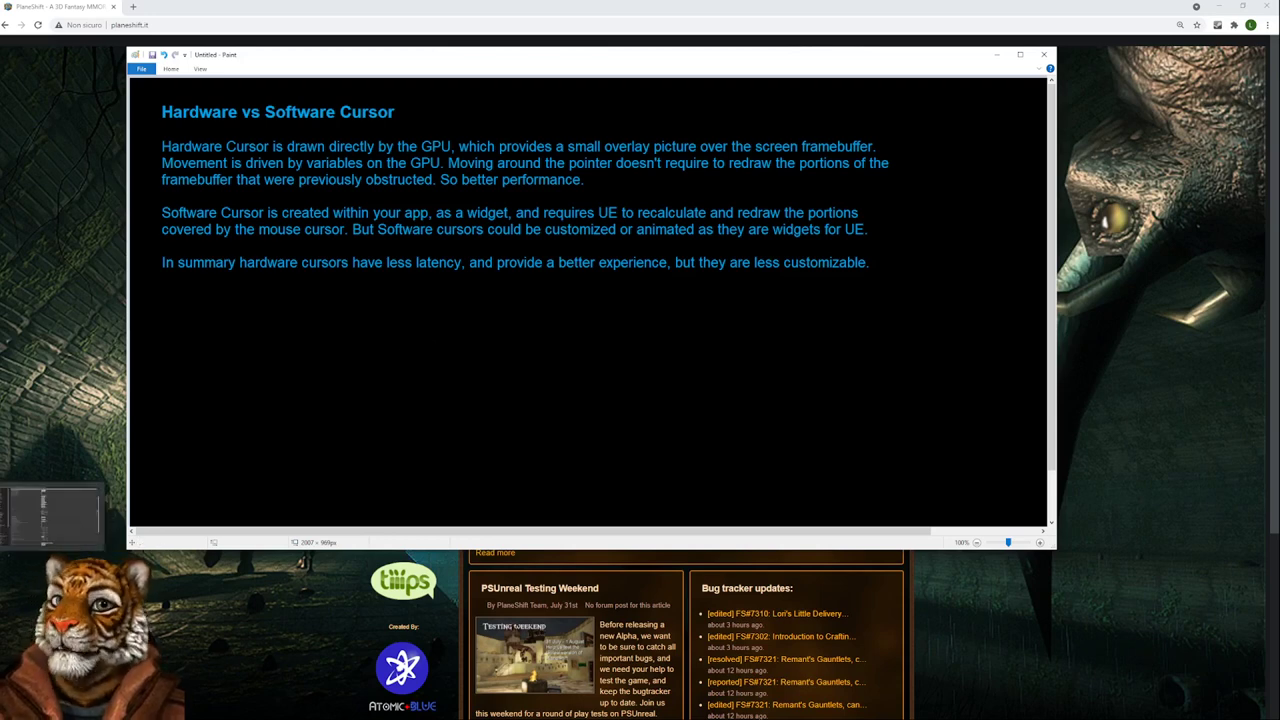
pyautogui.click(45, 515)
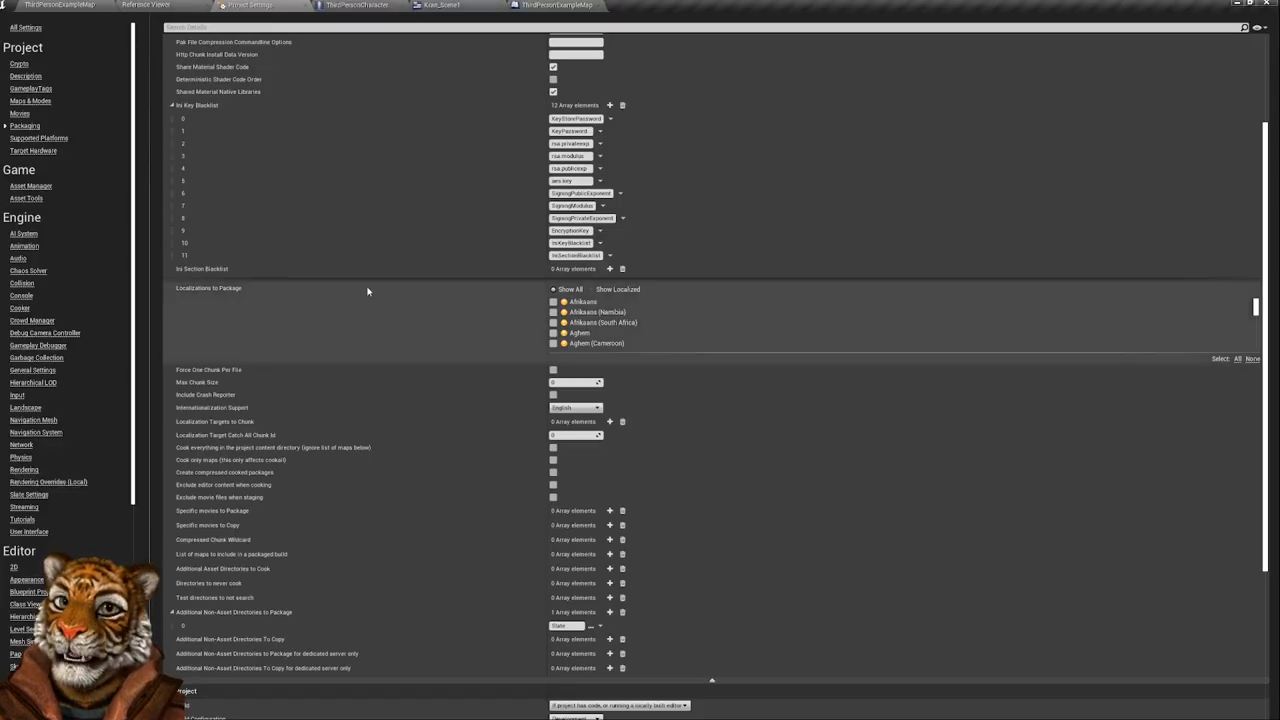
# Show the Engine – User Interface settings with Hardware Cursors, then bring the Paint cursor notes forward
pyautogui.click(29, 532)
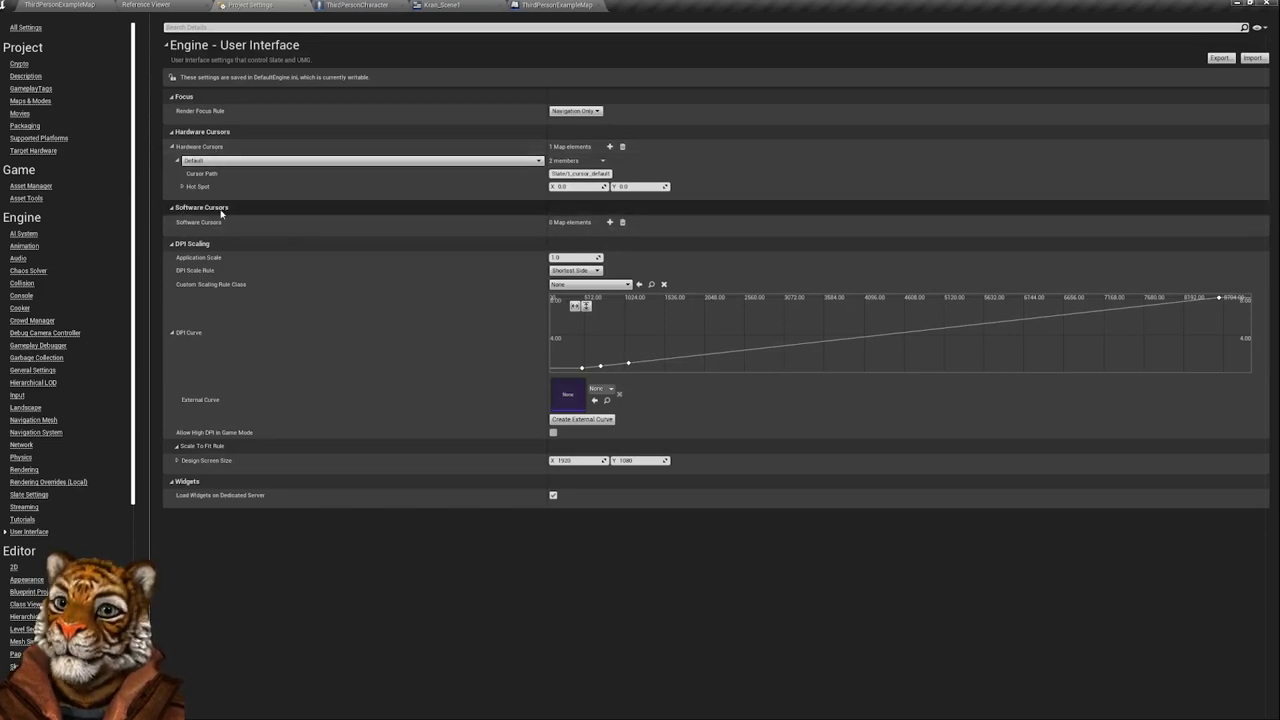
pyautogui.hotkey('alt', 'Tab')
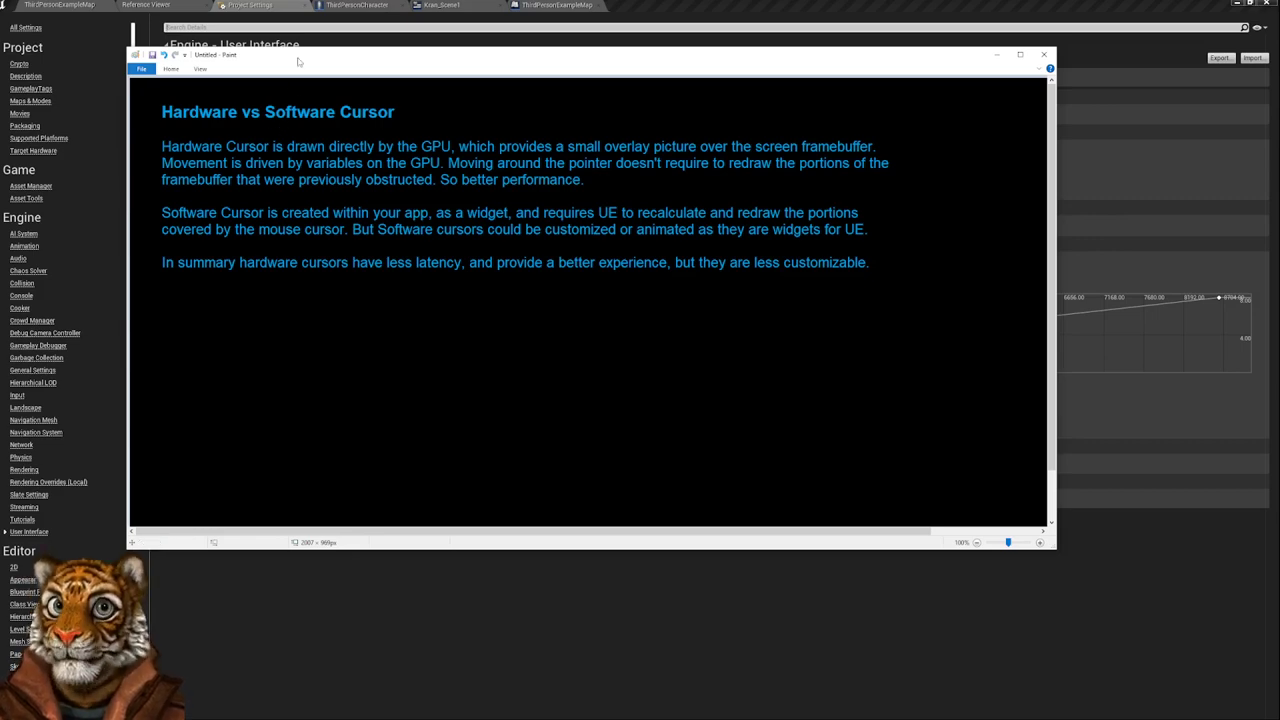
# Nudge the Paint notes window aside and bring Unreal's User Interface settings back to the front
pyautogui.moveTo(297, 62); pyautogui.dragTo(323, 92)
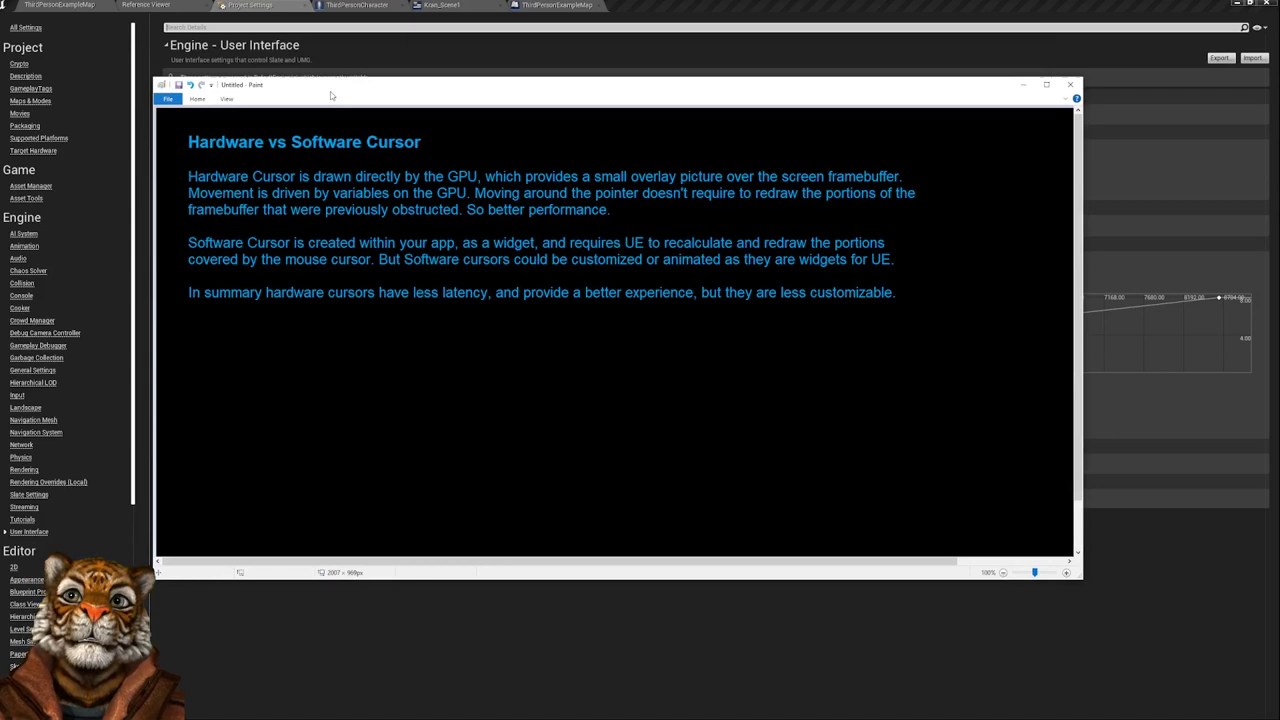
pyautogui.click(268, 12)
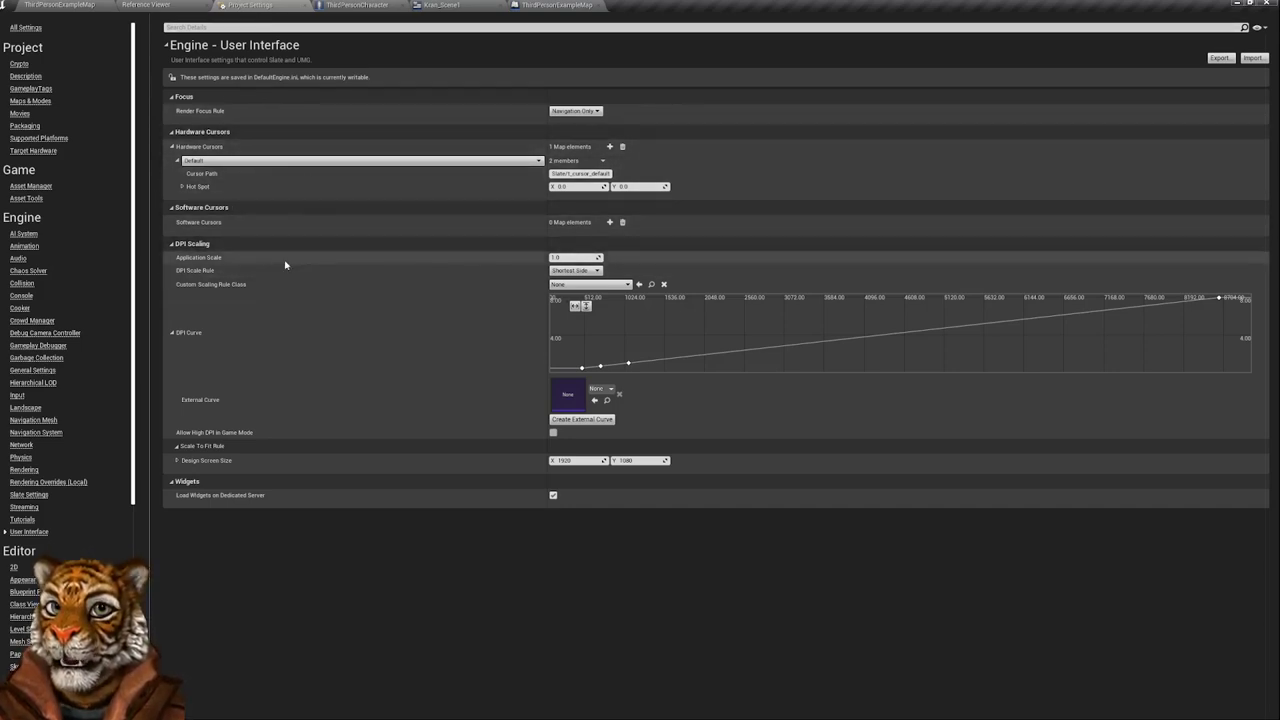
# Read the Default hardware cursor's Cursor Path and Hot Spot tooltips, then switch to the Content\Slate folder
pyautogui.moveTo(258, 190)
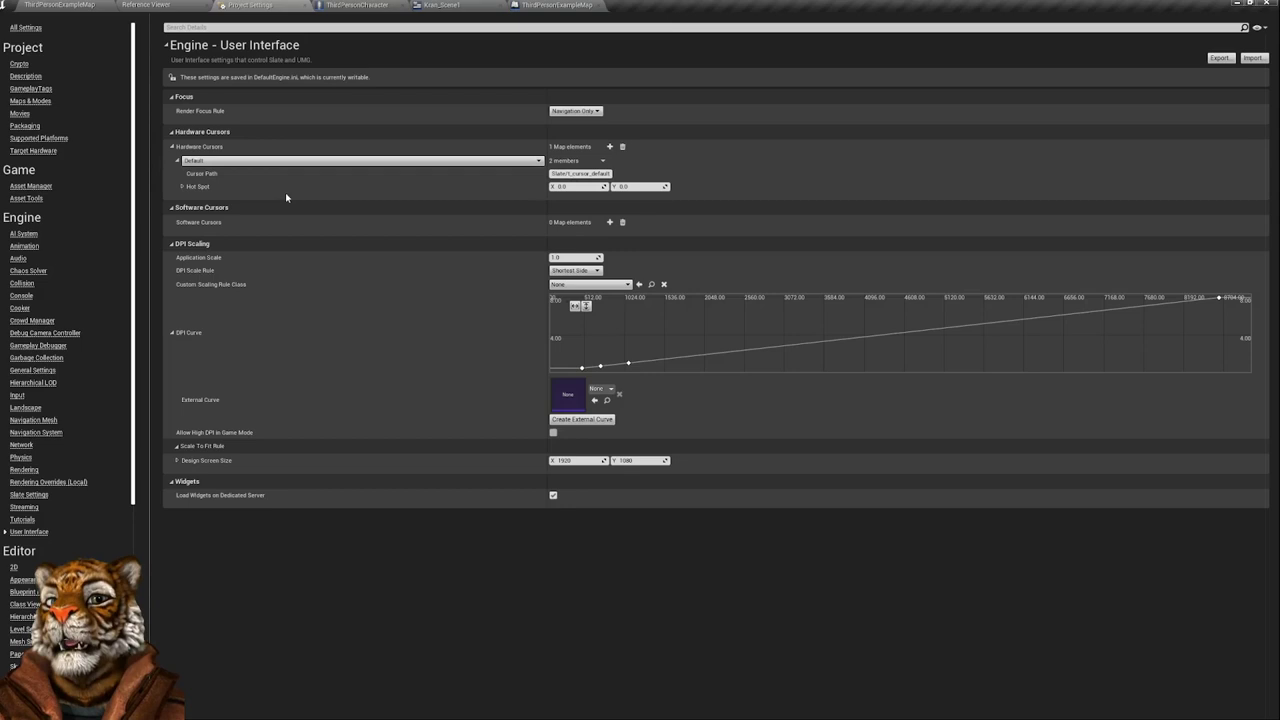
pyautogui.moveTo(390, 190)
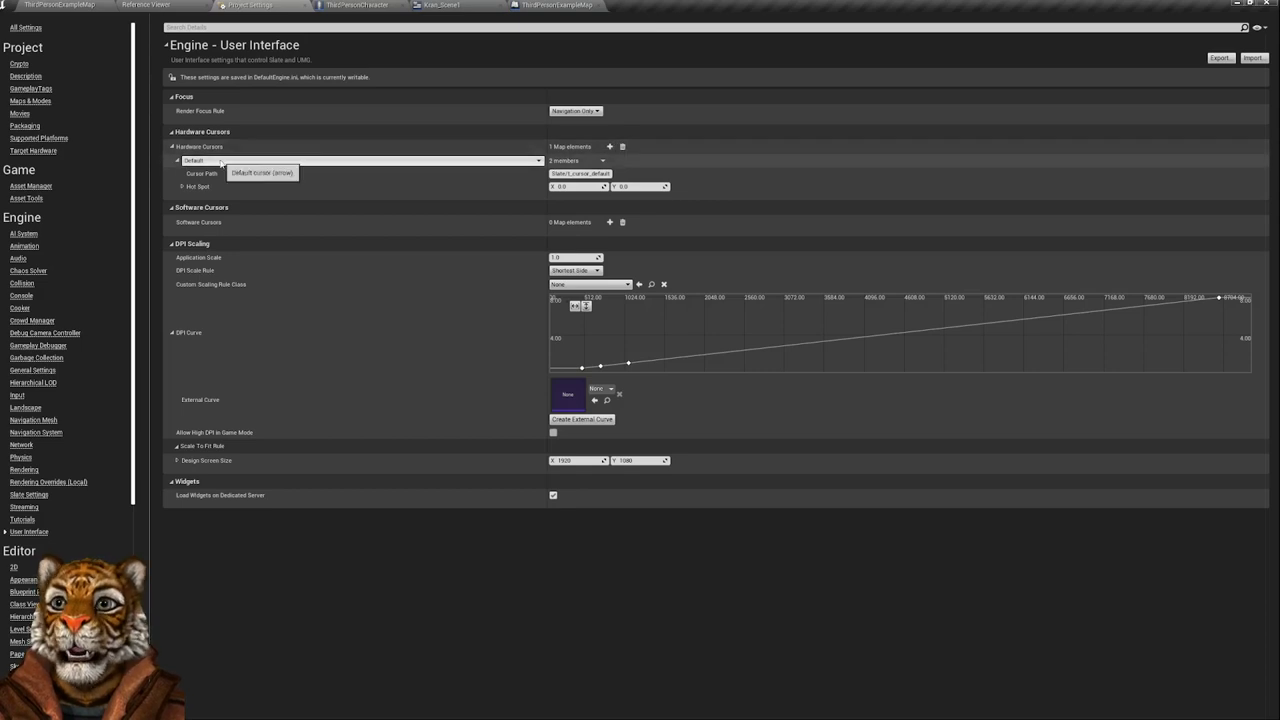
pyautogui.moveTo(214, 175)
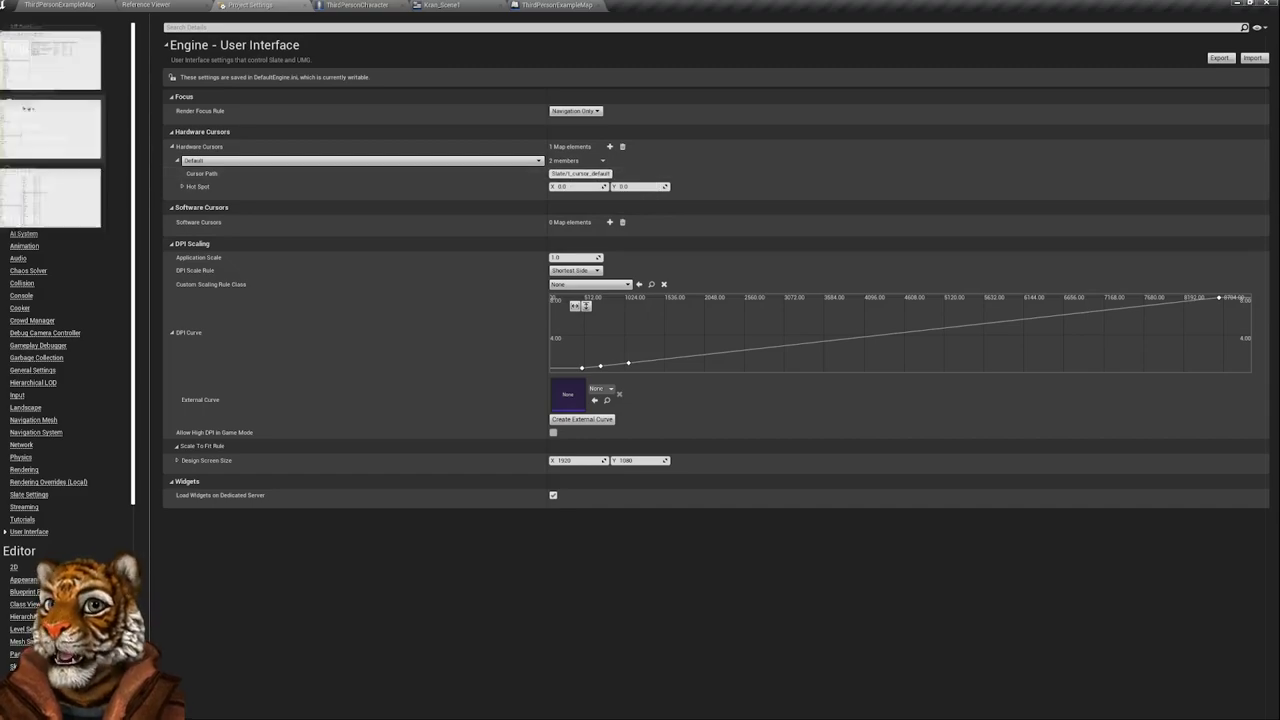
pyautogui.hotkey('alt', 'Tab')
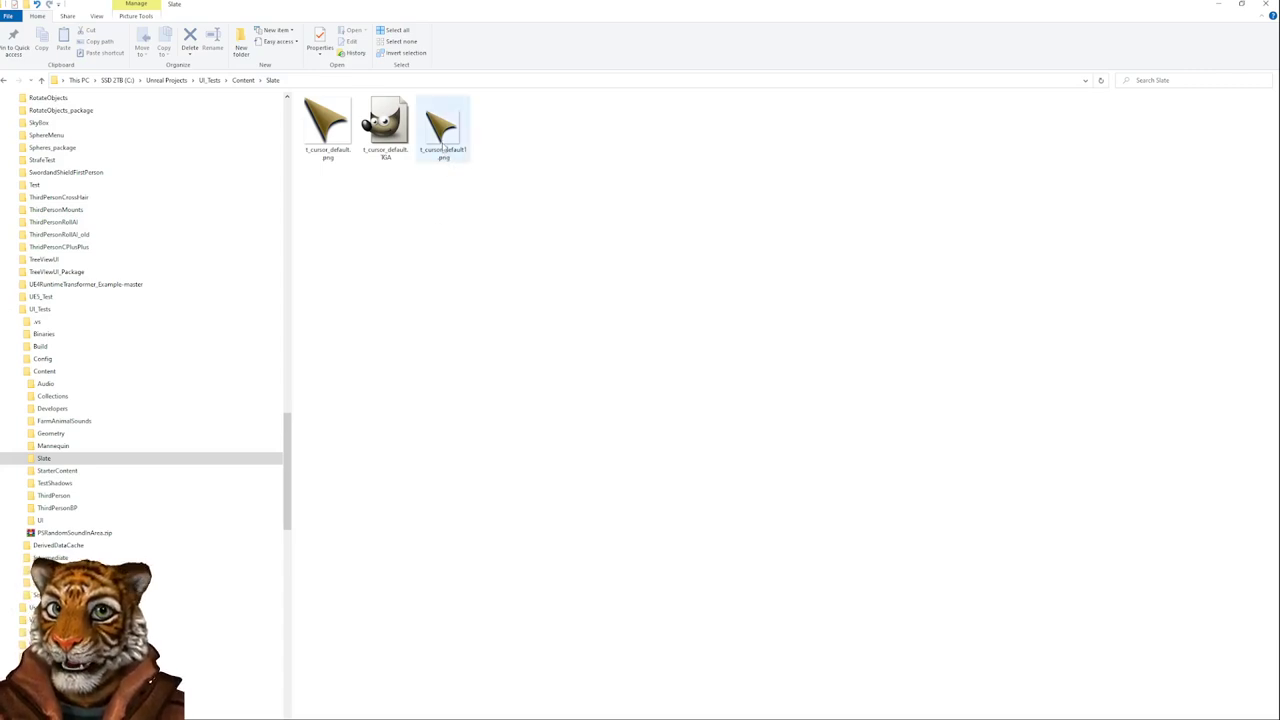
# Inspect the 64x64 t_cursor_default1.png image's details, then clear the file selection
pyautogui.click(443, 160)
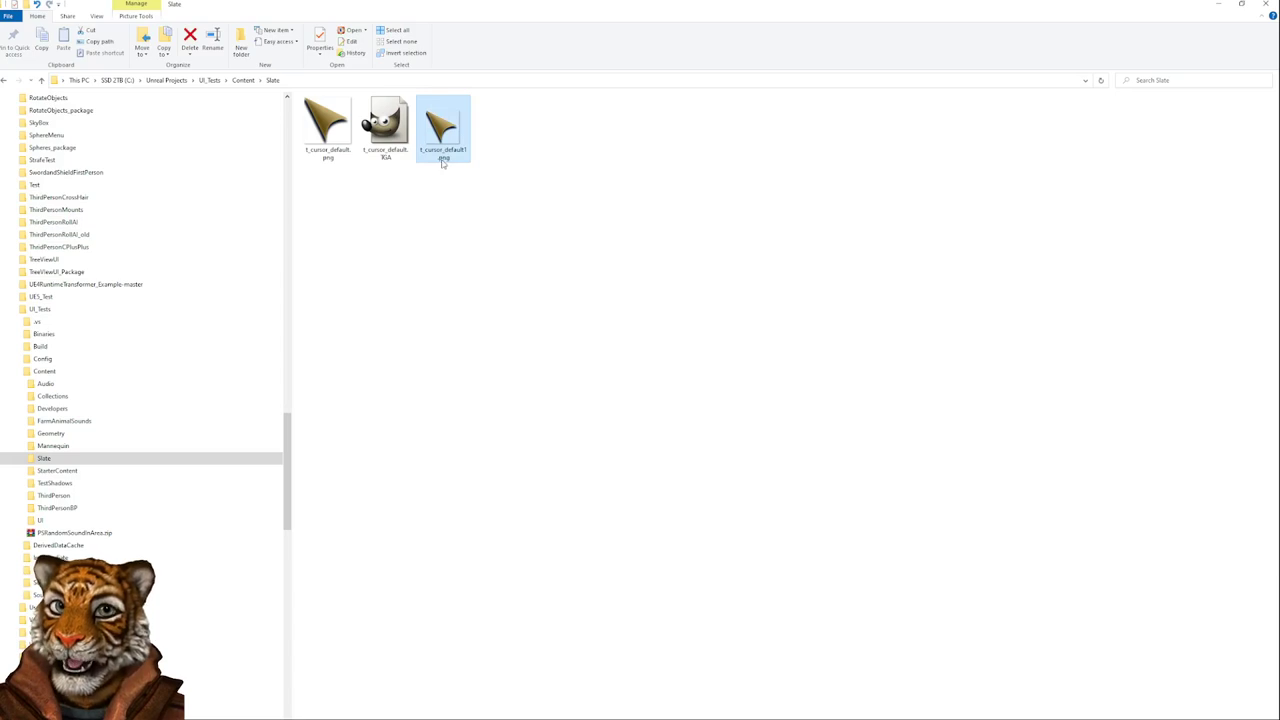
pyautogui.moveTo(443, 163)
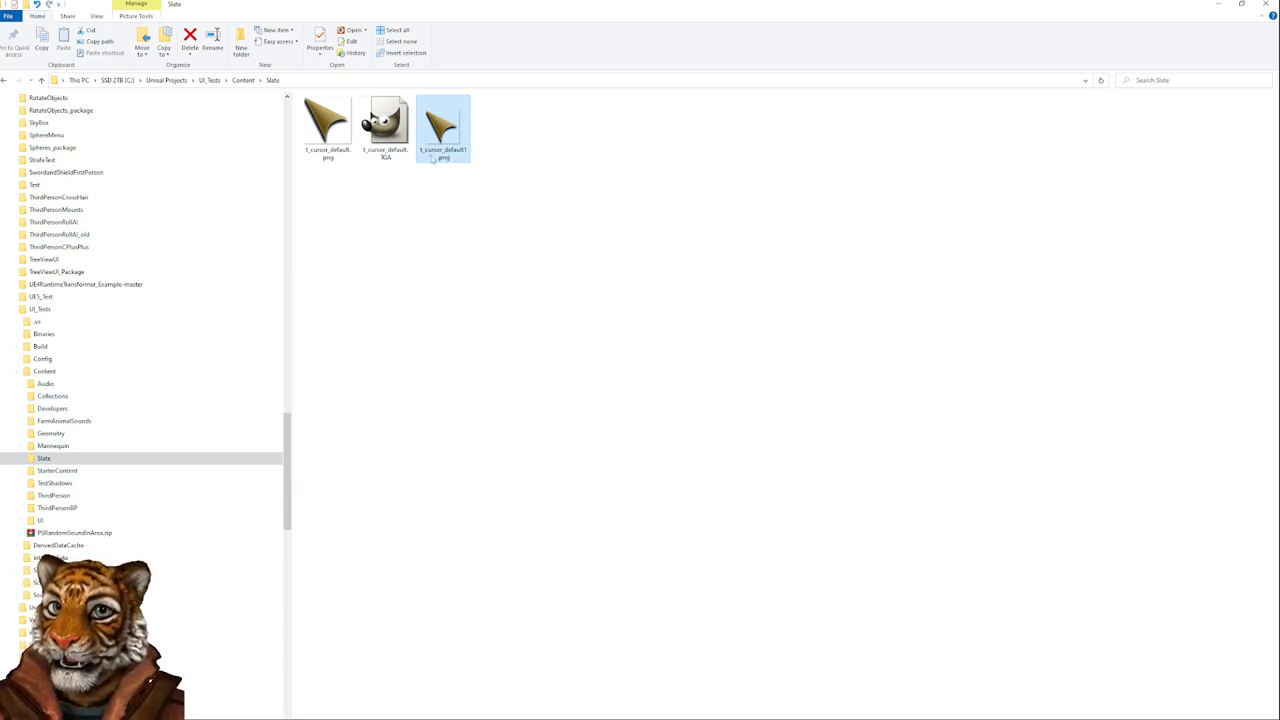
pyautogui.click(455, 204)
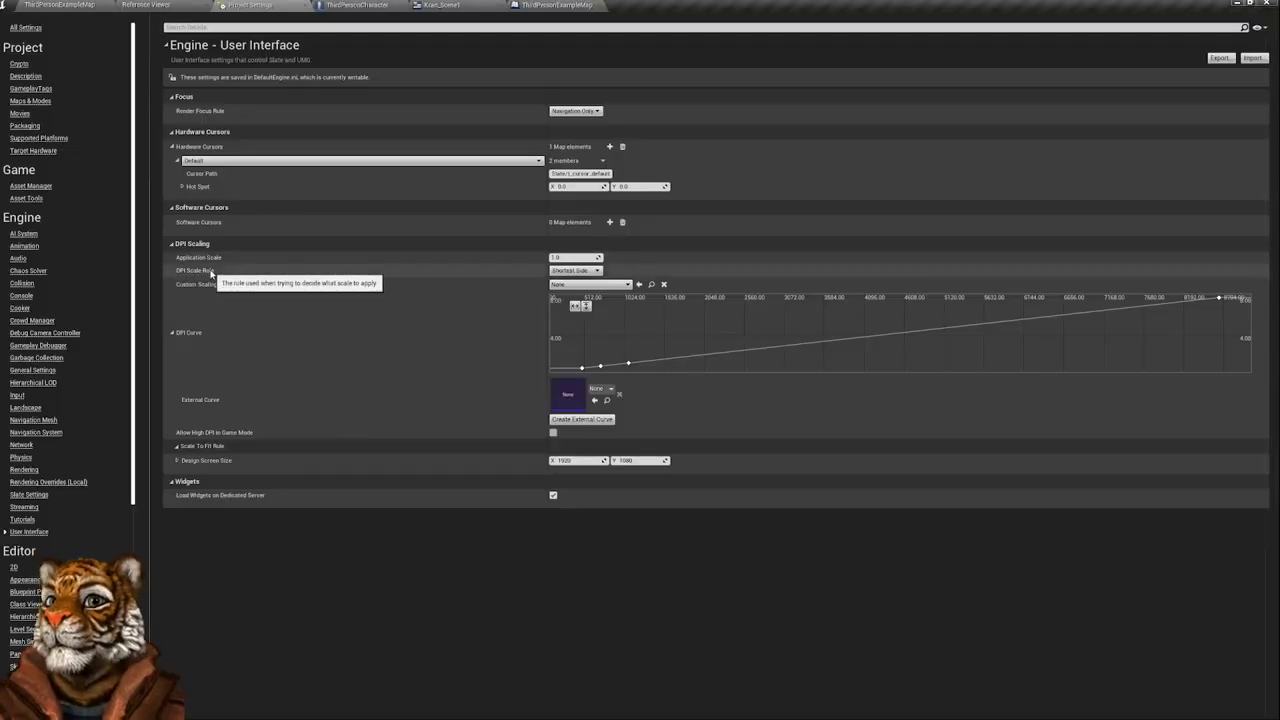
# In Packaging, find Additional Non-Asset Directories to Package and browse entry 0's Slate folder
pyautogui.click(27, 125)
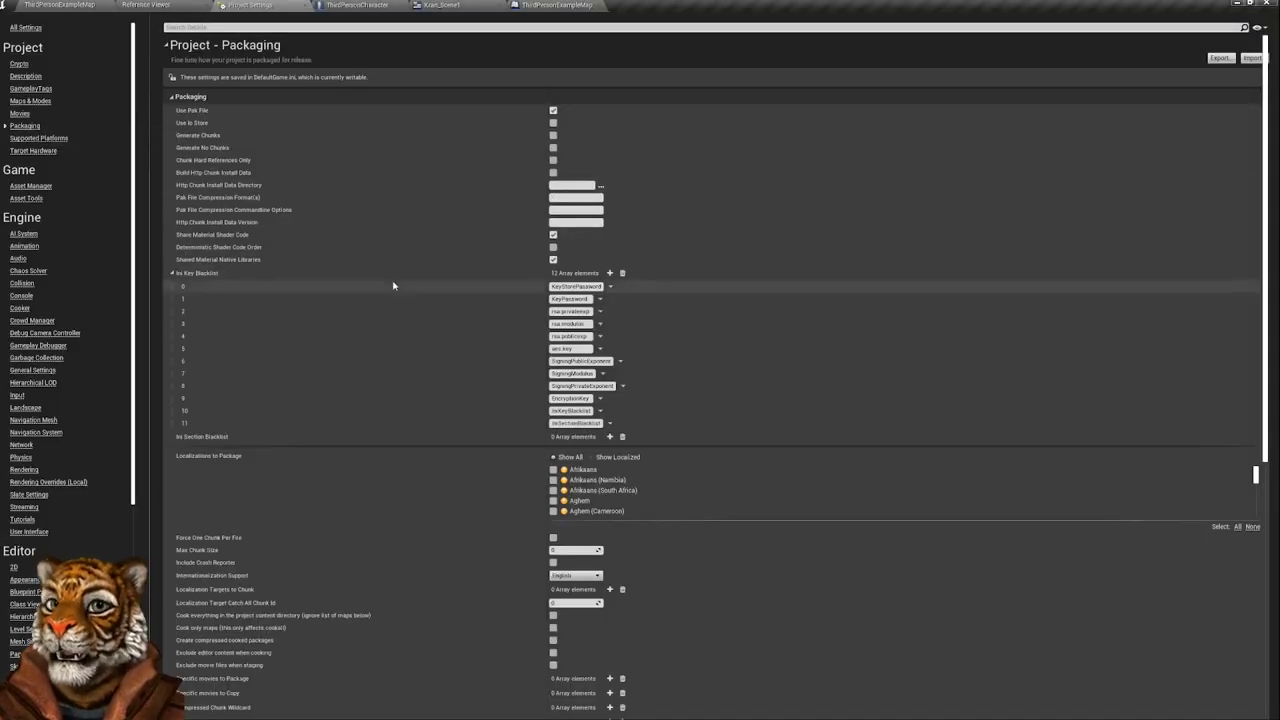
pyautogui.scroll(-7, 454, 300)
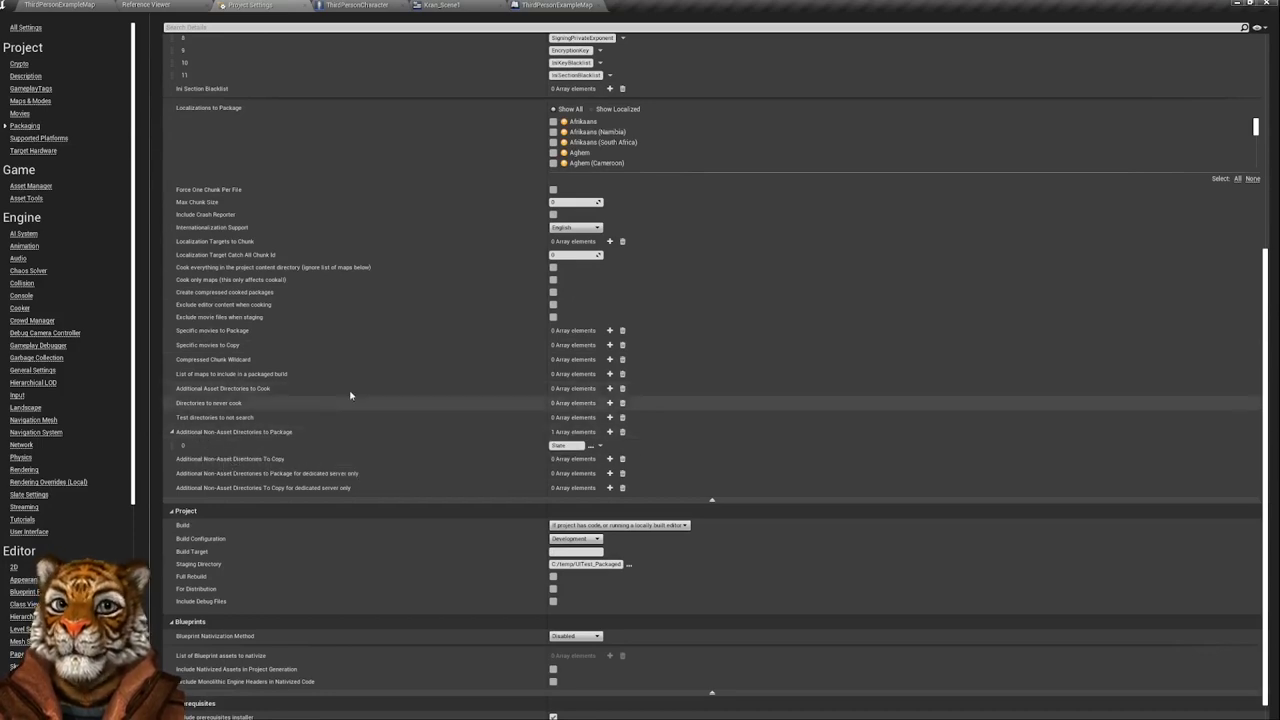
pyautogui.scroll(7, 350, 394)
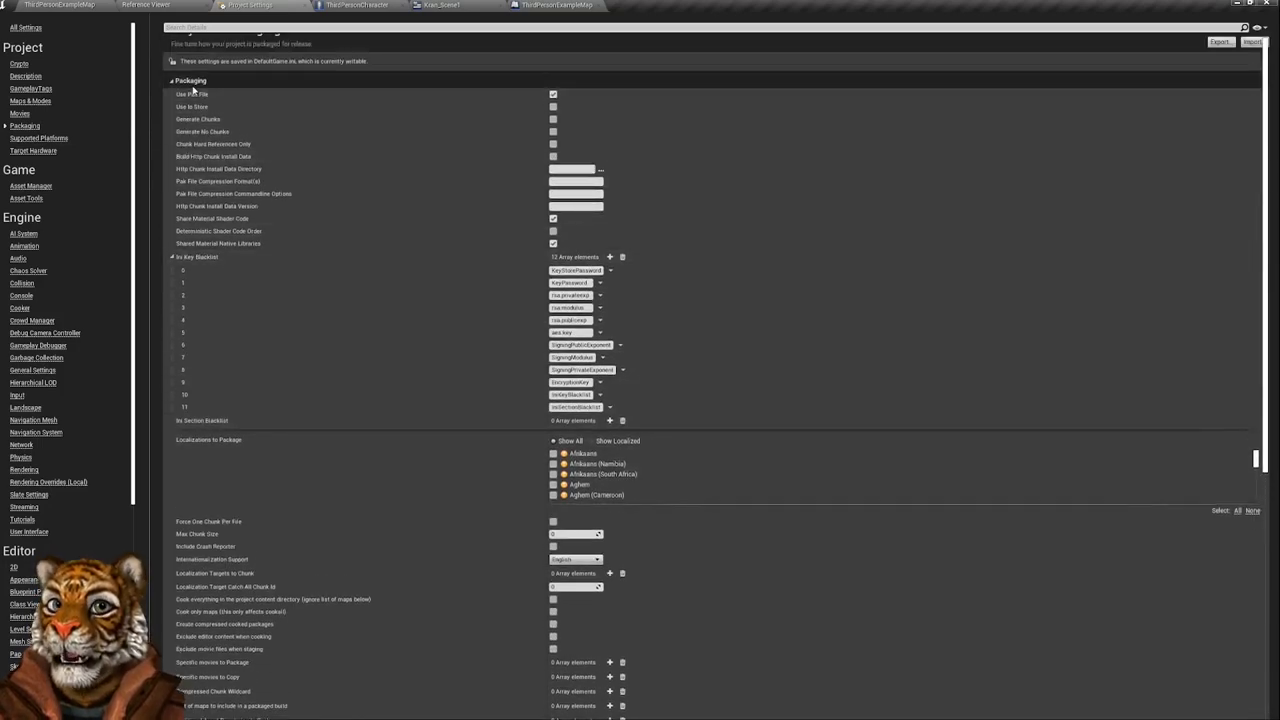
pyautogui.scroll(-7, 323, 421)
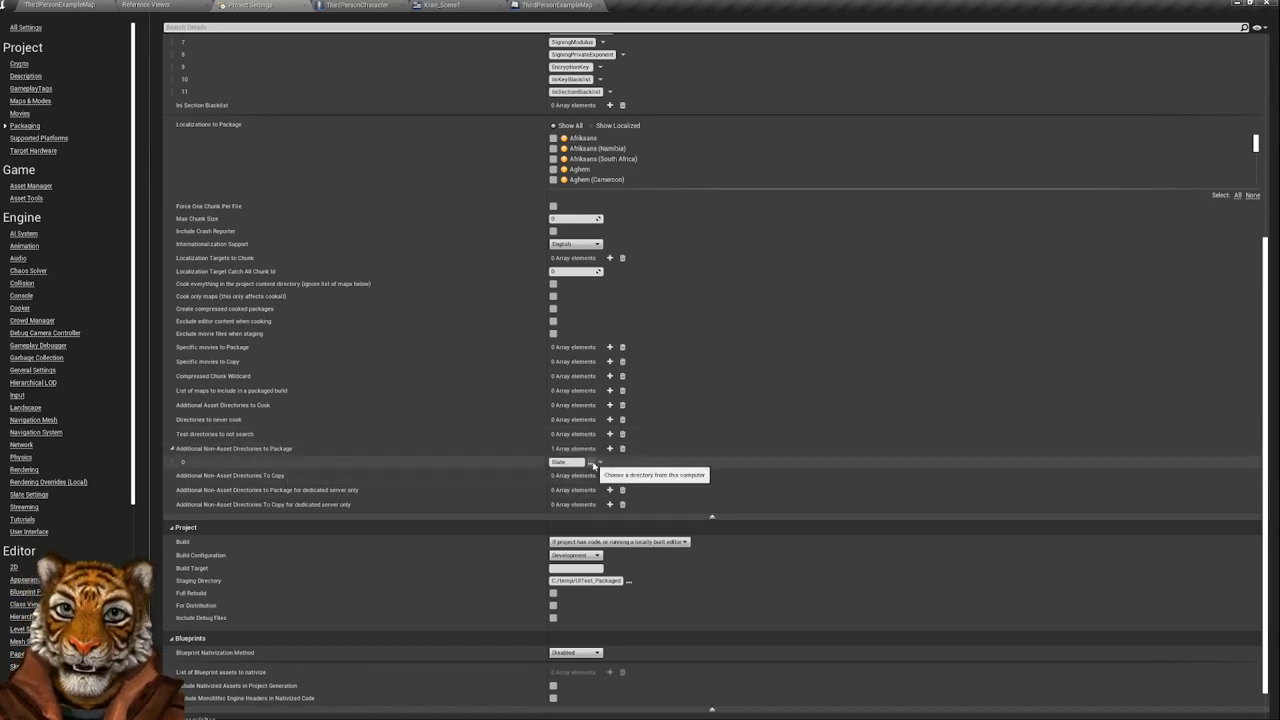
pyautogui.click(594, 463)
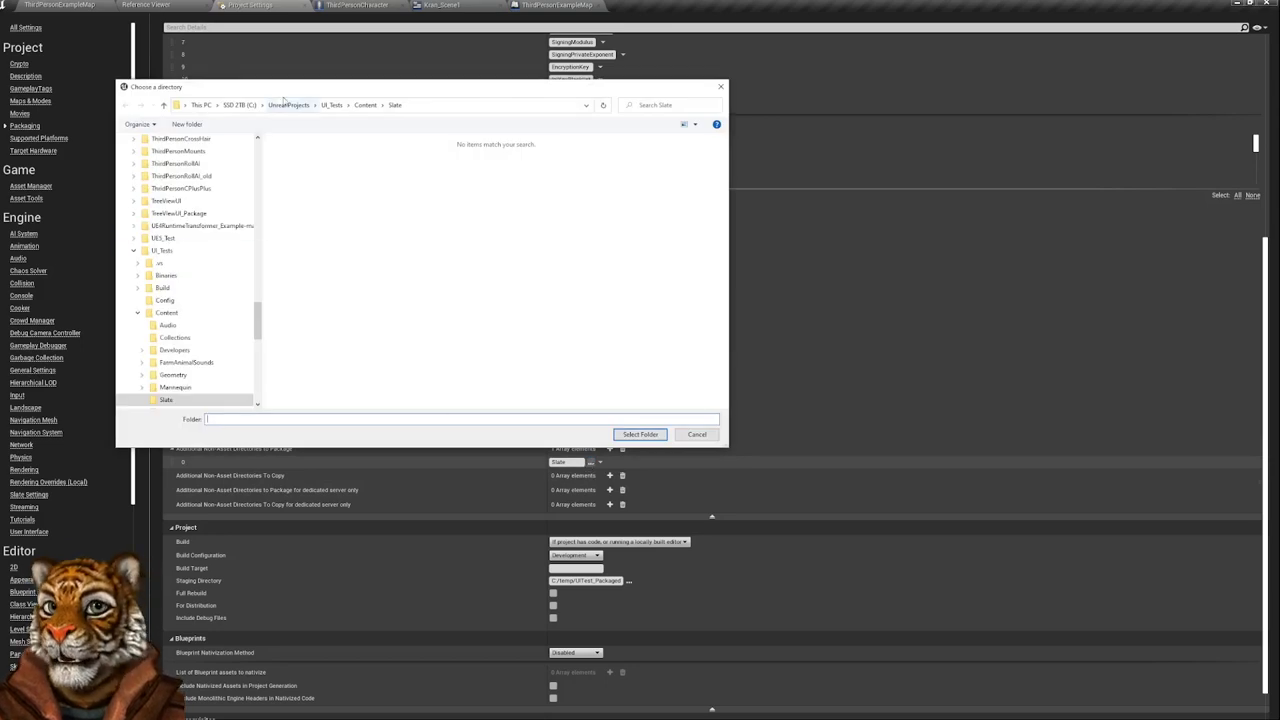
# Move the Choose a directory dialog aside and cancel it, keeping Slate as the packaged folder
pyautogui.moveTo(277, 93); pyautogui.dragTo(359, 88)
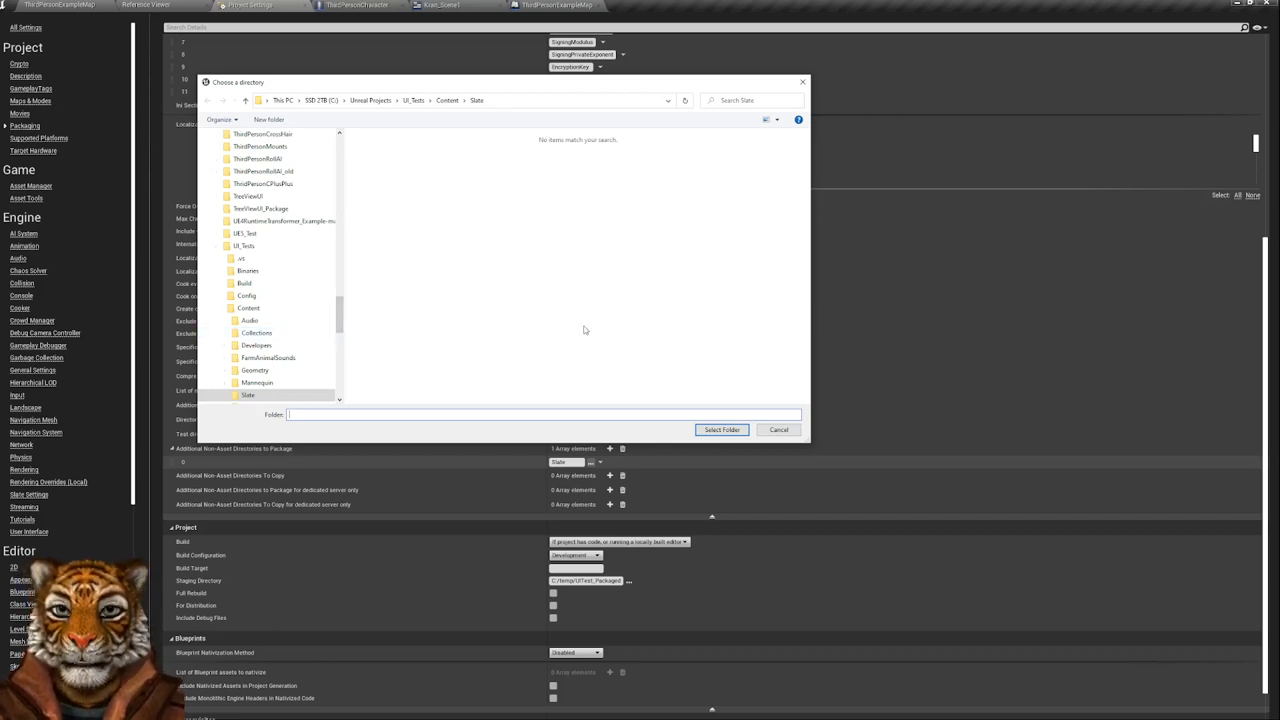
pyautogui.click(778, 431)
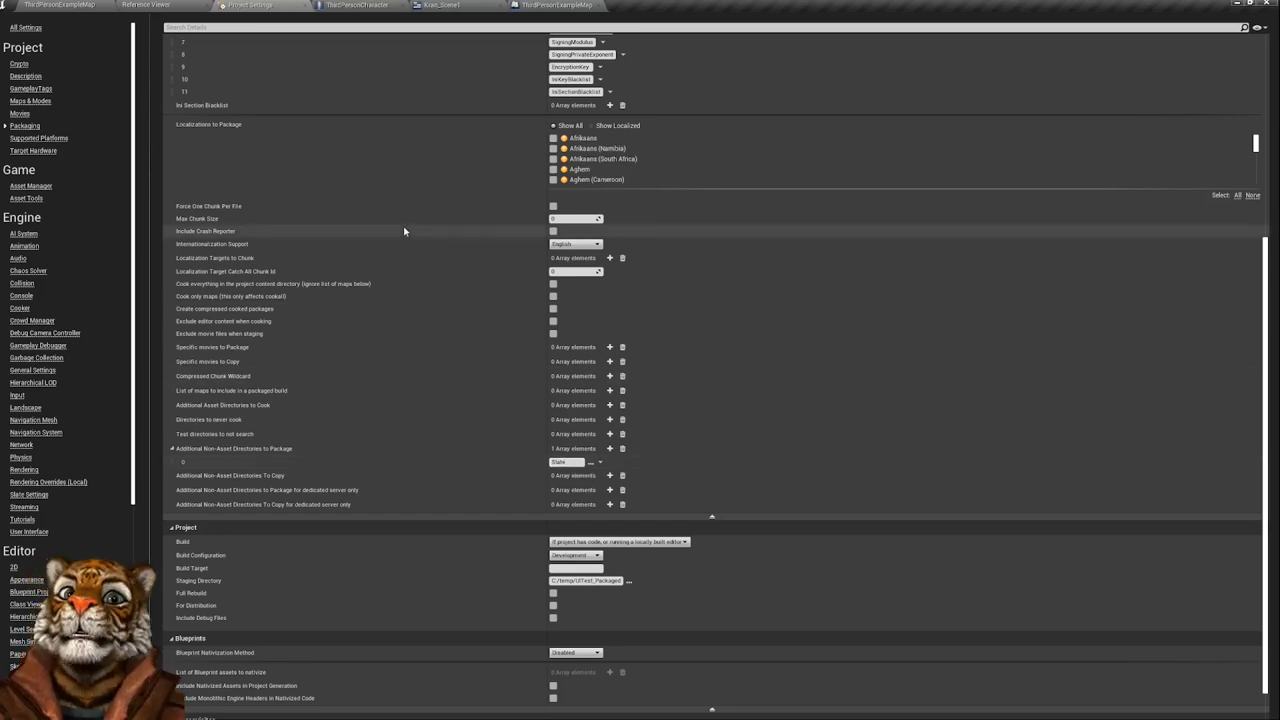
pyautogui.click(547, 5)
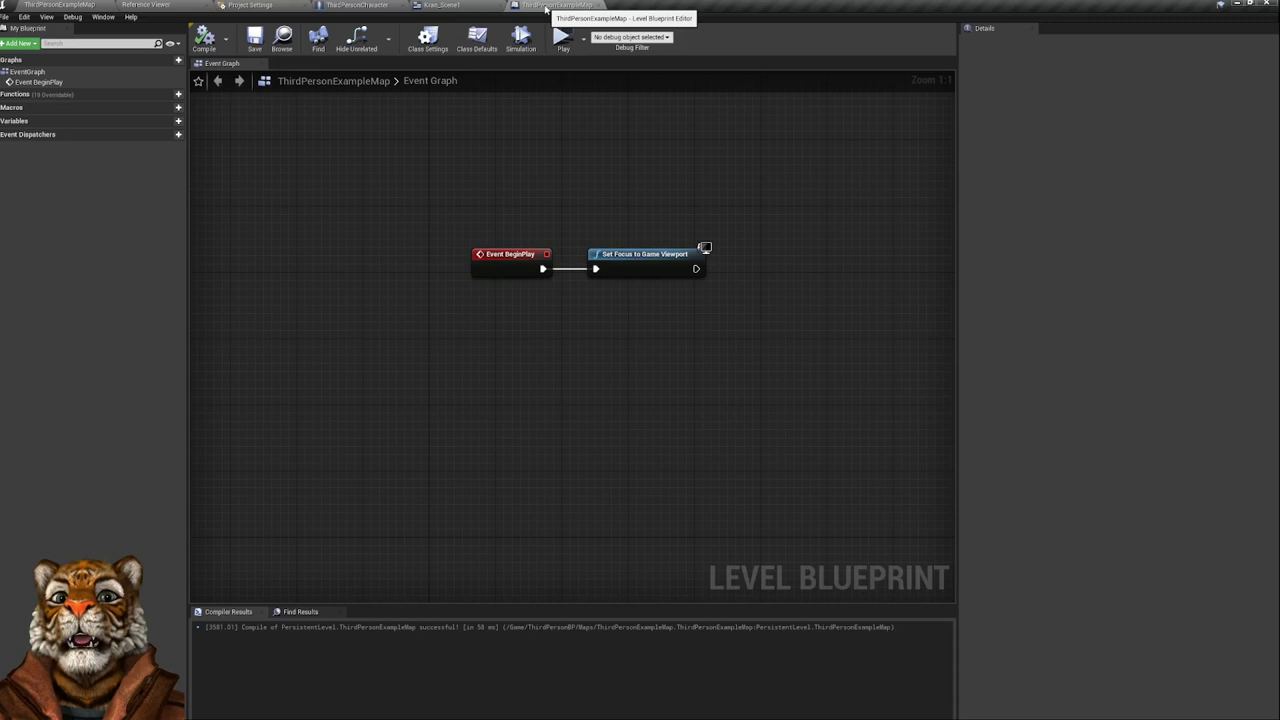
pyautogui.click(372, 6)
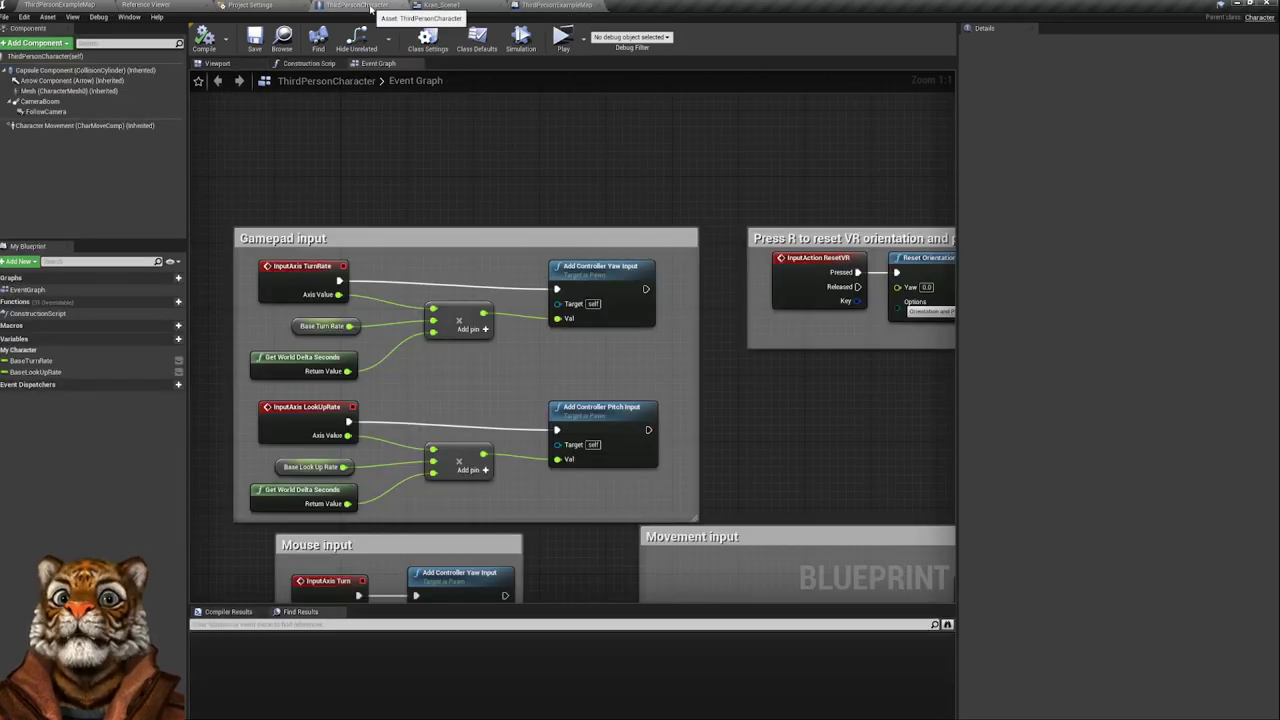
pyautogui.click(442, 6)
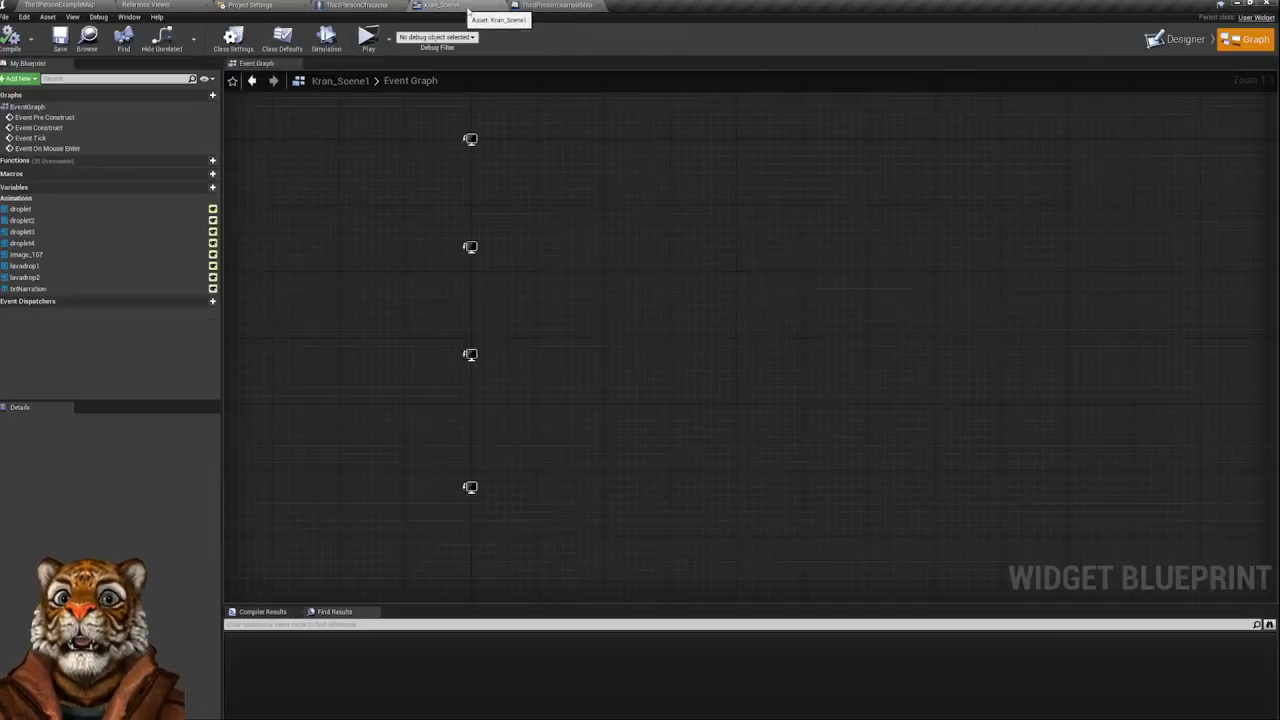
pyautogui.click(570, 10)
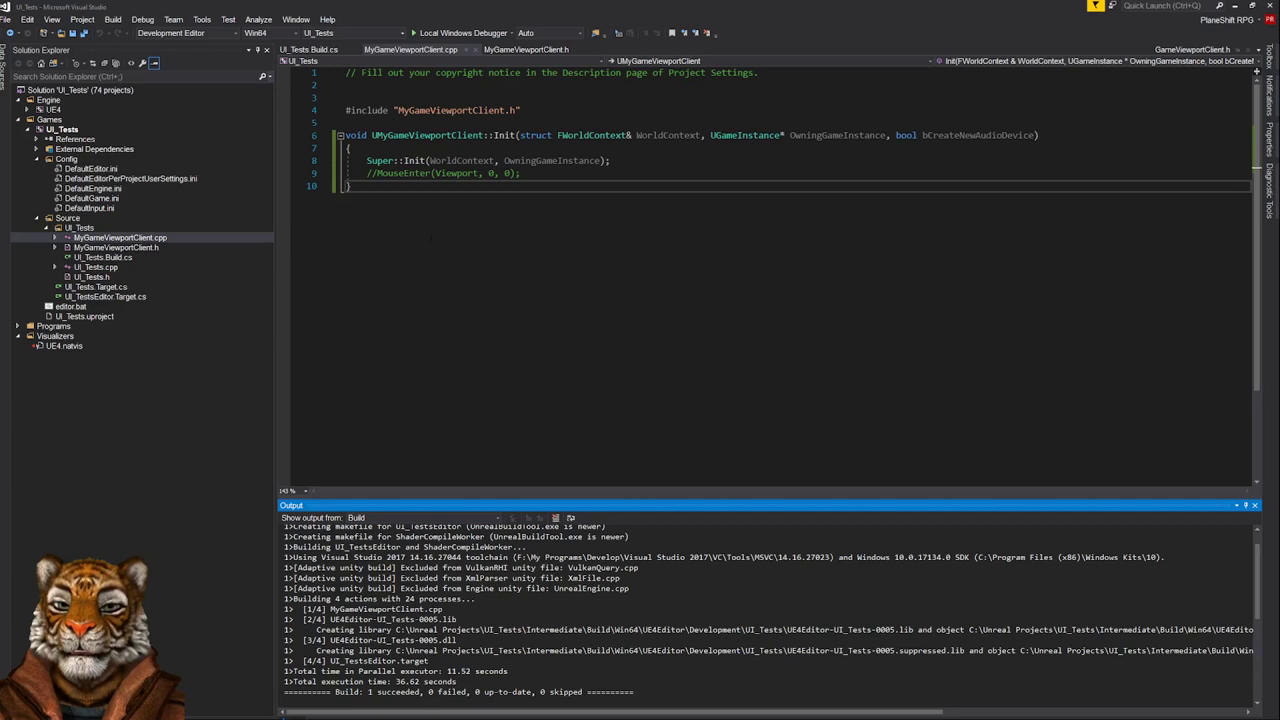
# Uncomment MouseEnter(Viewport, 0, 0); on line 9 inside UMyGameViewportClient::Init
pyautogui.doubleClick(432, 136)
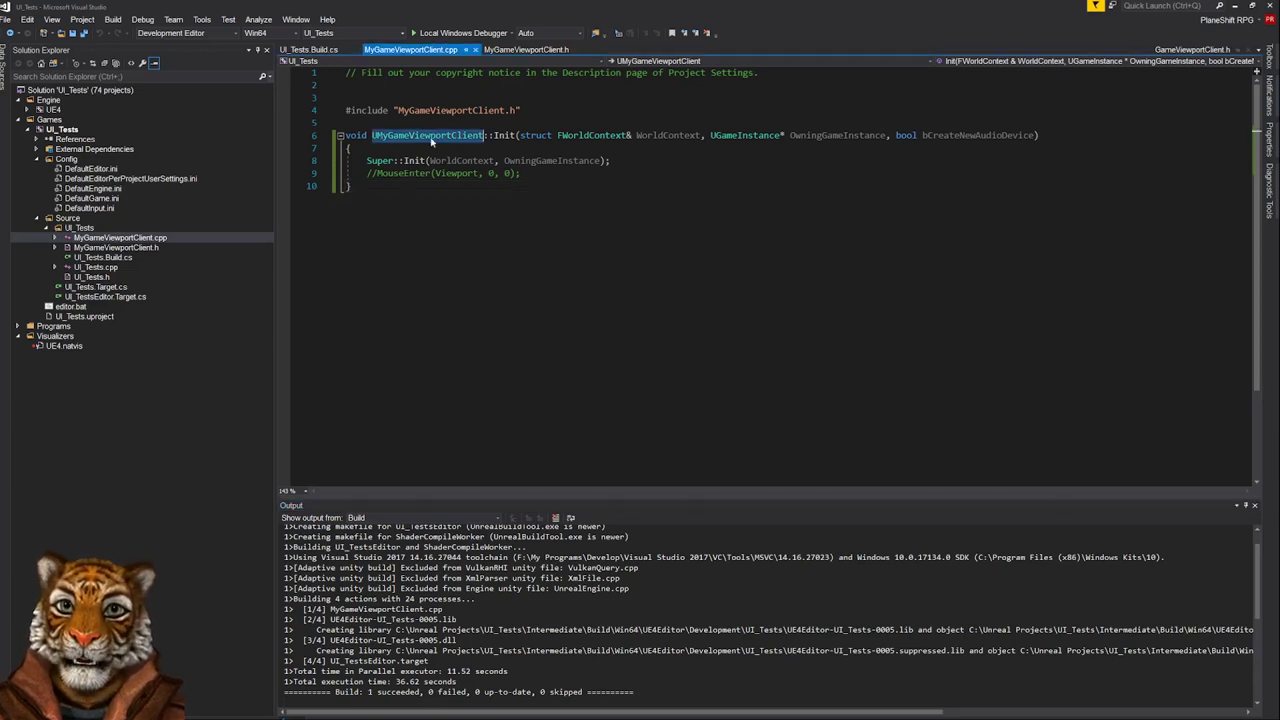
pyautogui.click(376, 173)
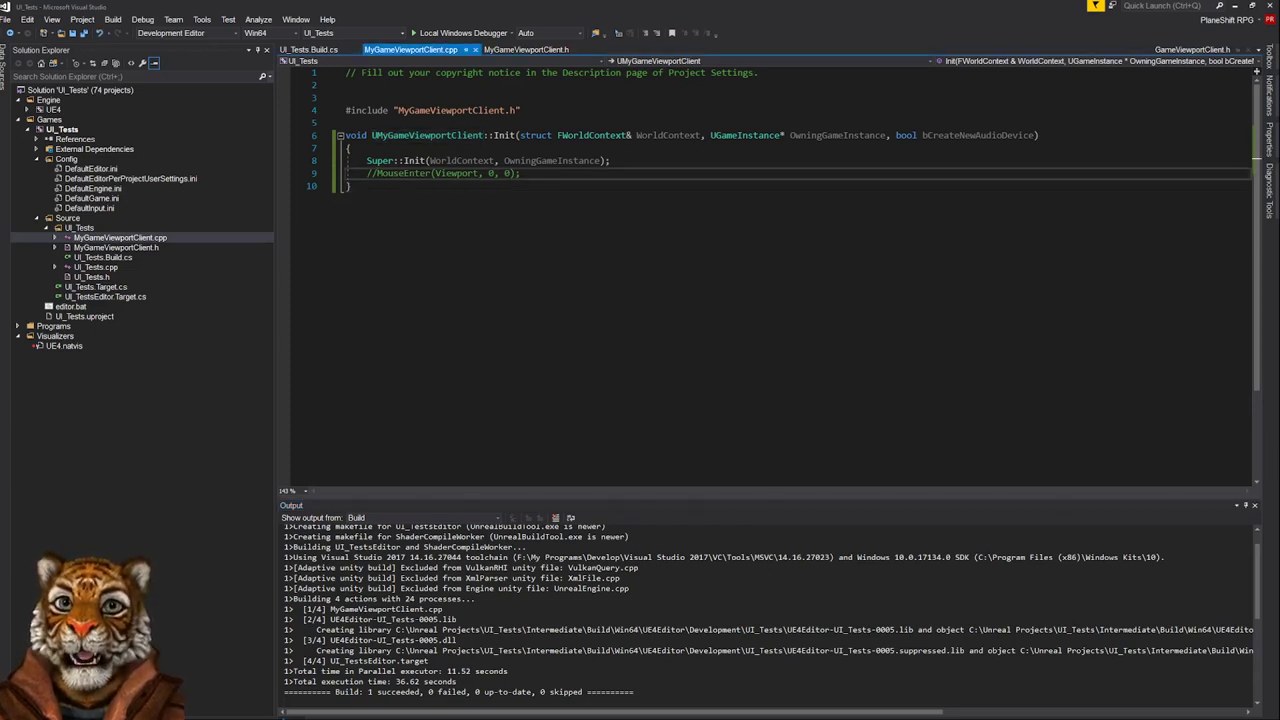
pyautogui.press('BackSpace')
pyautogui.press('BackSpace')
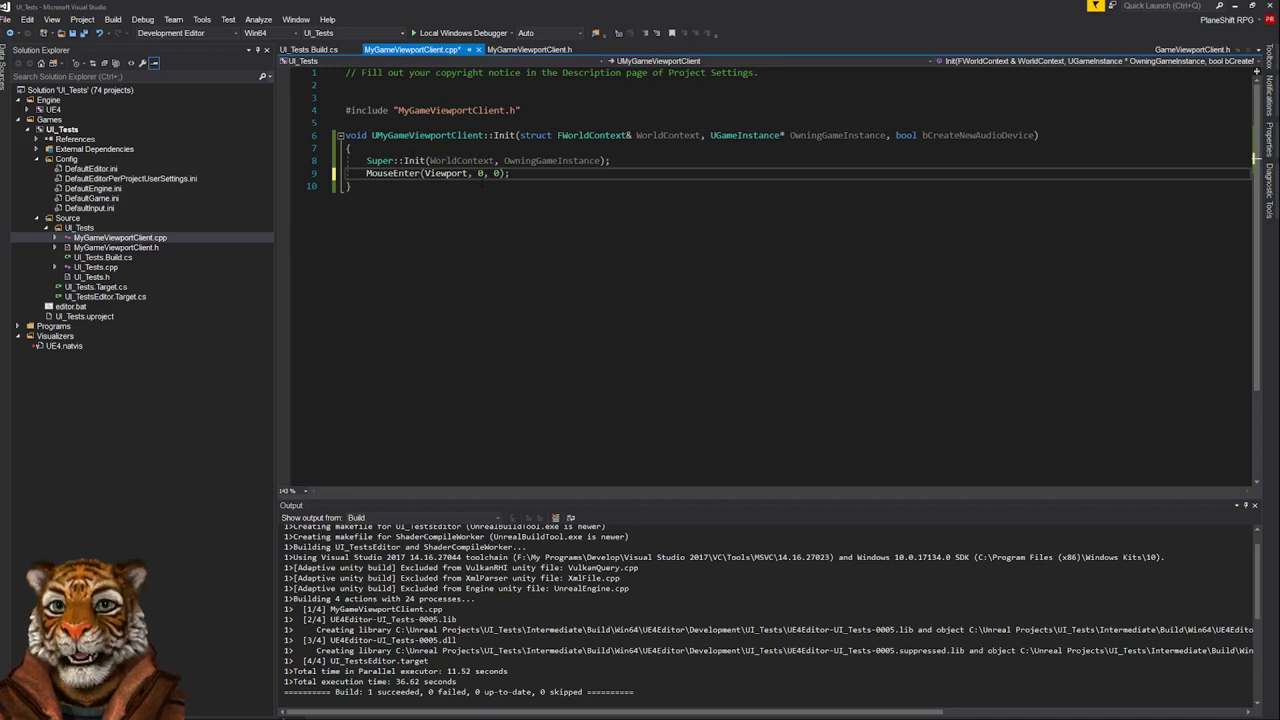
pyautogui.doubleClick(504, 135)
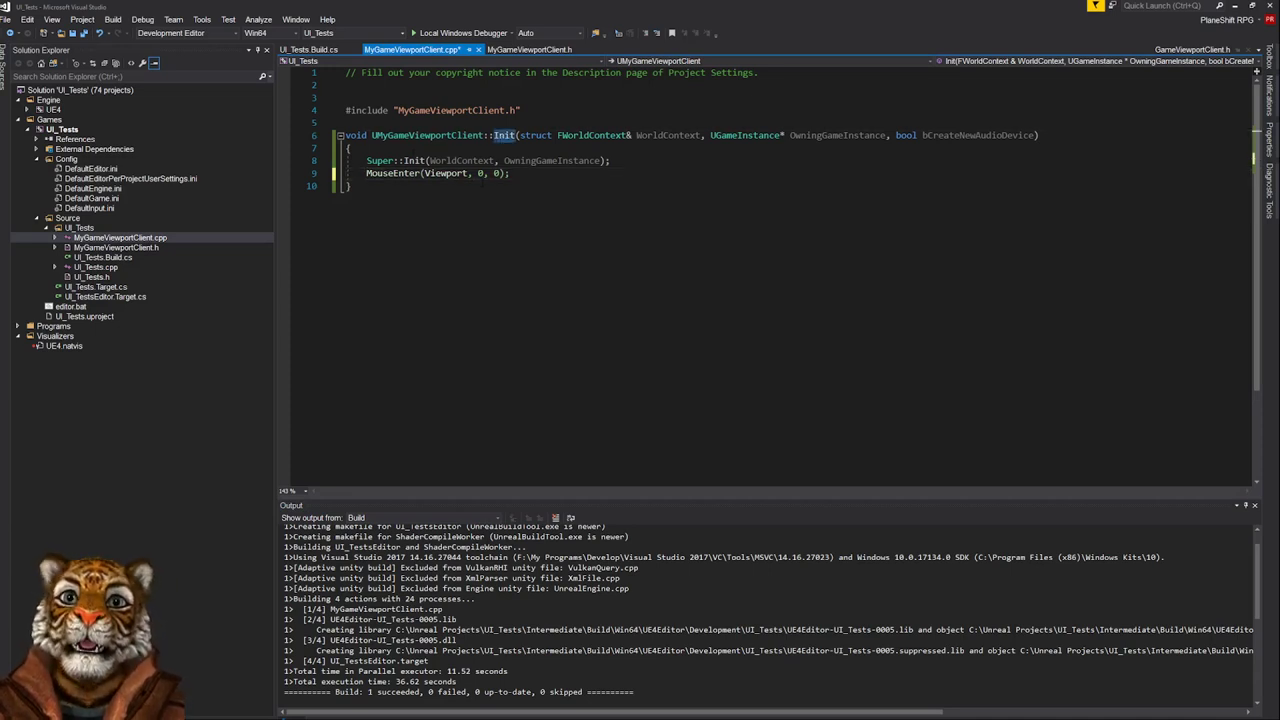
pyautogui.click(510, 173)
pyautogui.press('Down')
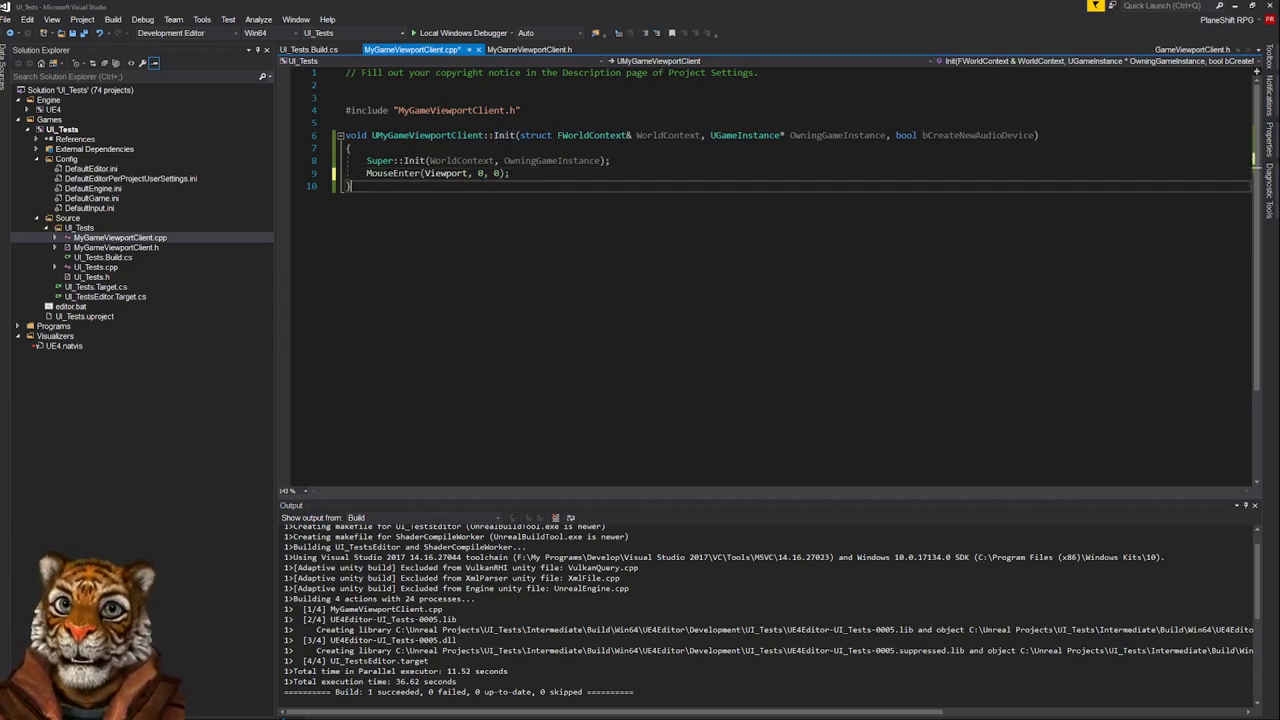
pyautogui.hotkey('shift', 'Up')
pyautogui.hotkey('shift', 'Up')
pyautogui.hotkey('shift', 'Up')
pyautogui.hotkey('shift', 'Up')
pyautogui.hotkey('shift', 'Up')
pyautogui.hotkey('shift', 'Down')
pyautogui.hotkey('shift', 'Down')
pyautogui.hotkey('shift', 'Down')
pyautogui.hotkey('shift', 'Down')
pyautogui.hotkey('shift', 'Down')
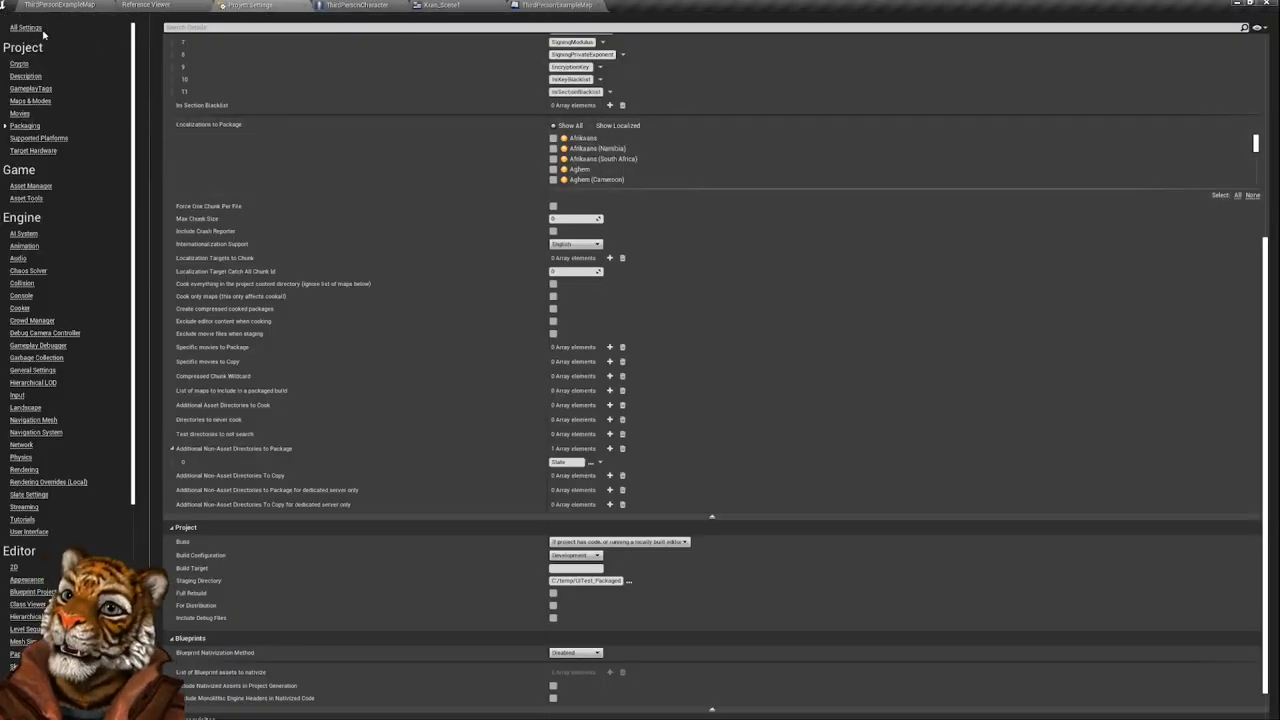
# Search All Settings for 'viewport' and set Game Viewport Client Class to MyGameViewportClient
pyautogui.click(25, 28)
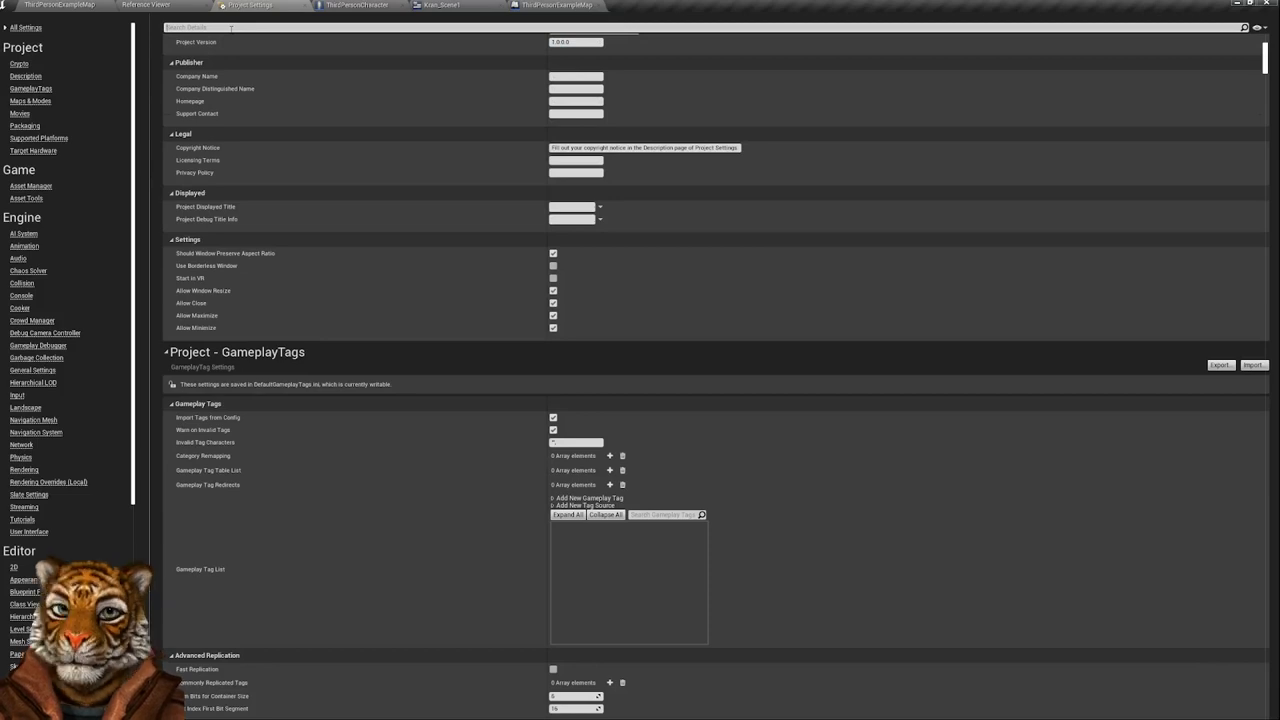
pyautogui.click(231, 28)
pyautogui.write('viewport')
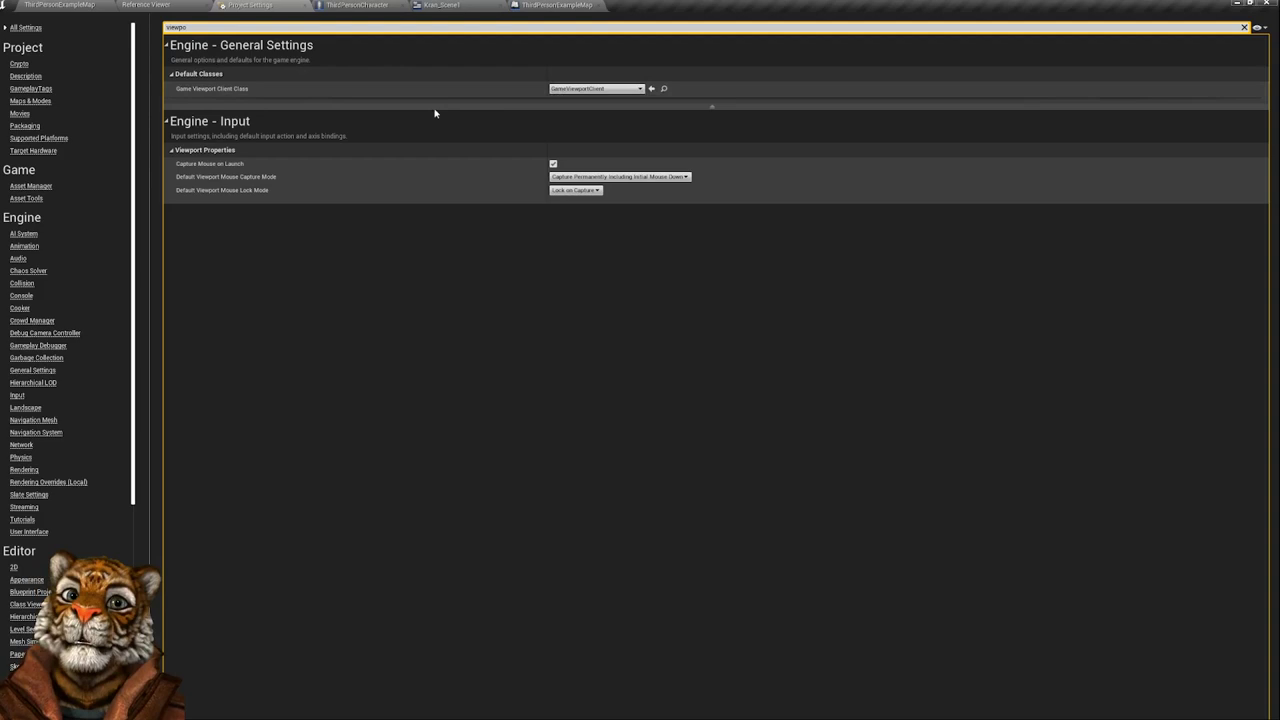
pyautogui.click(640, 89)
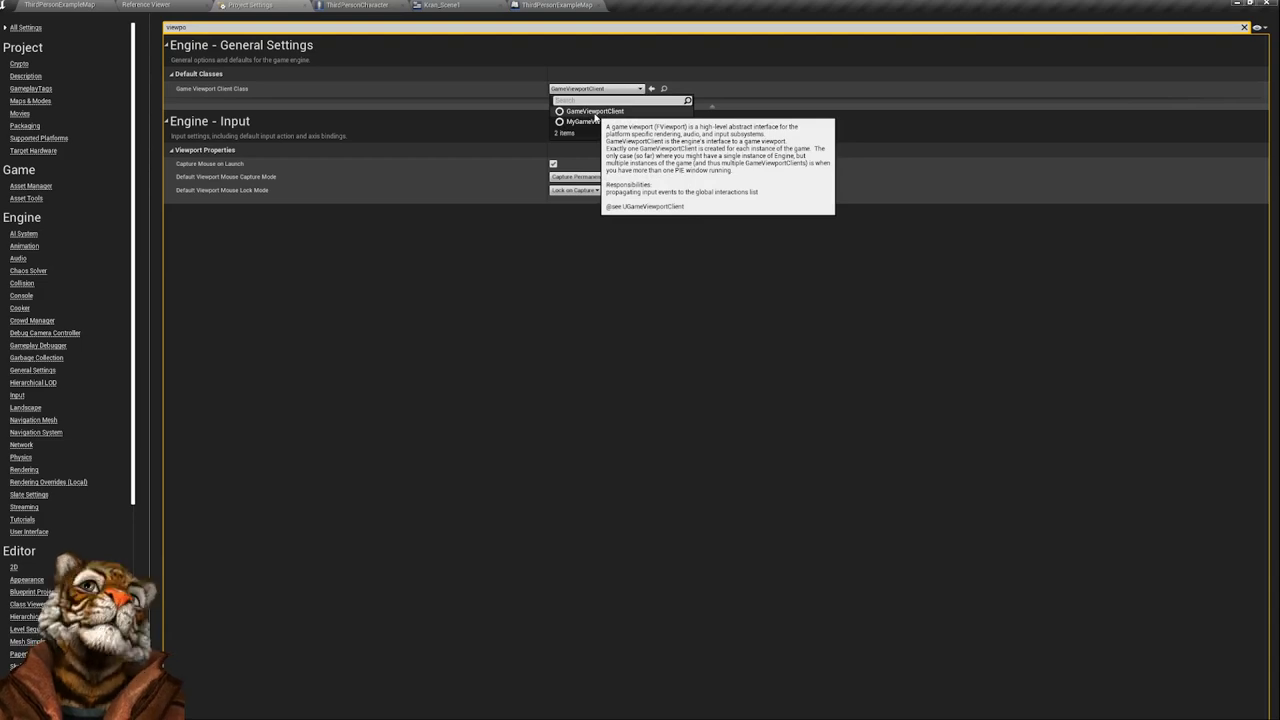
pyautogui.click(583, 121)
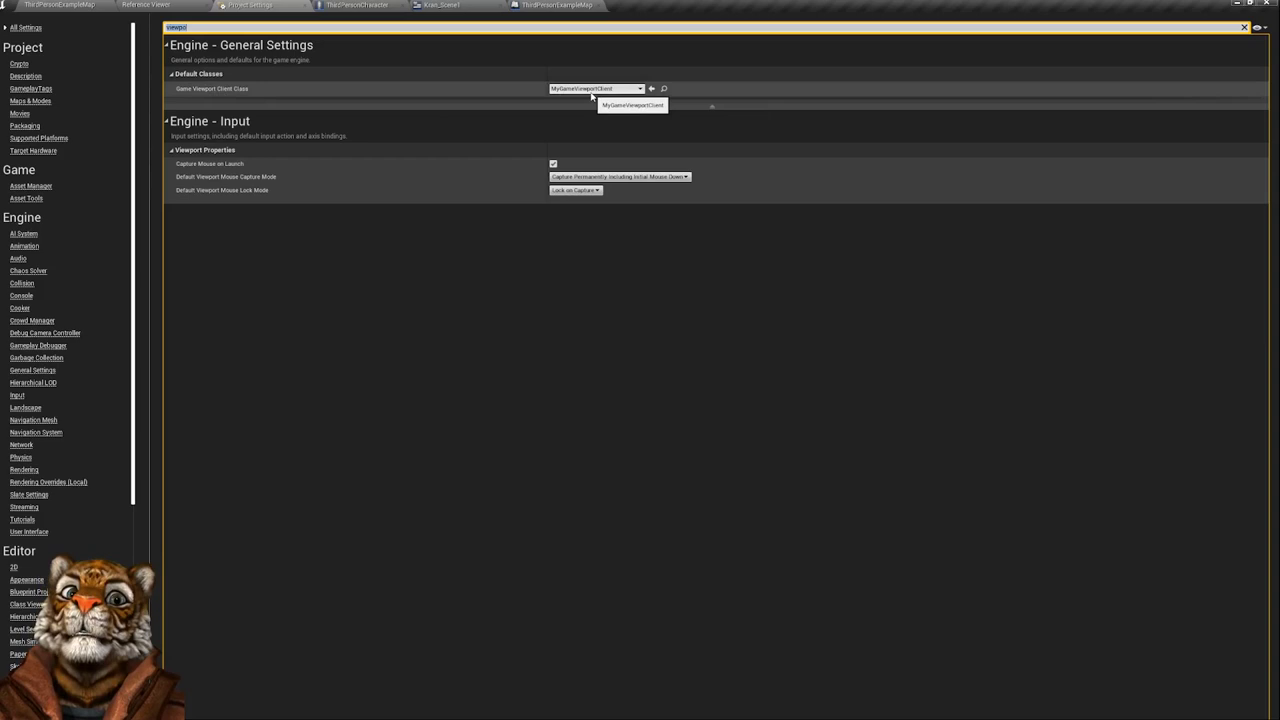
pyautogui.click(86, 6)
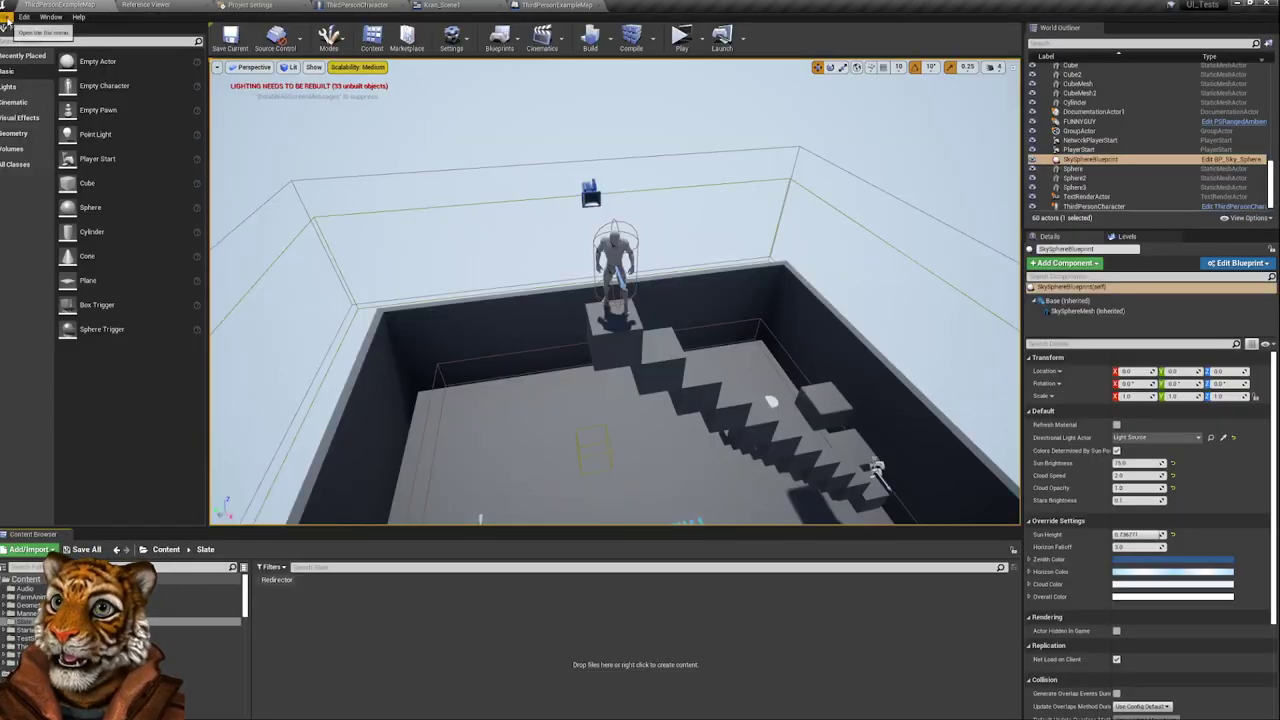
pyautogui.click(5, 18)
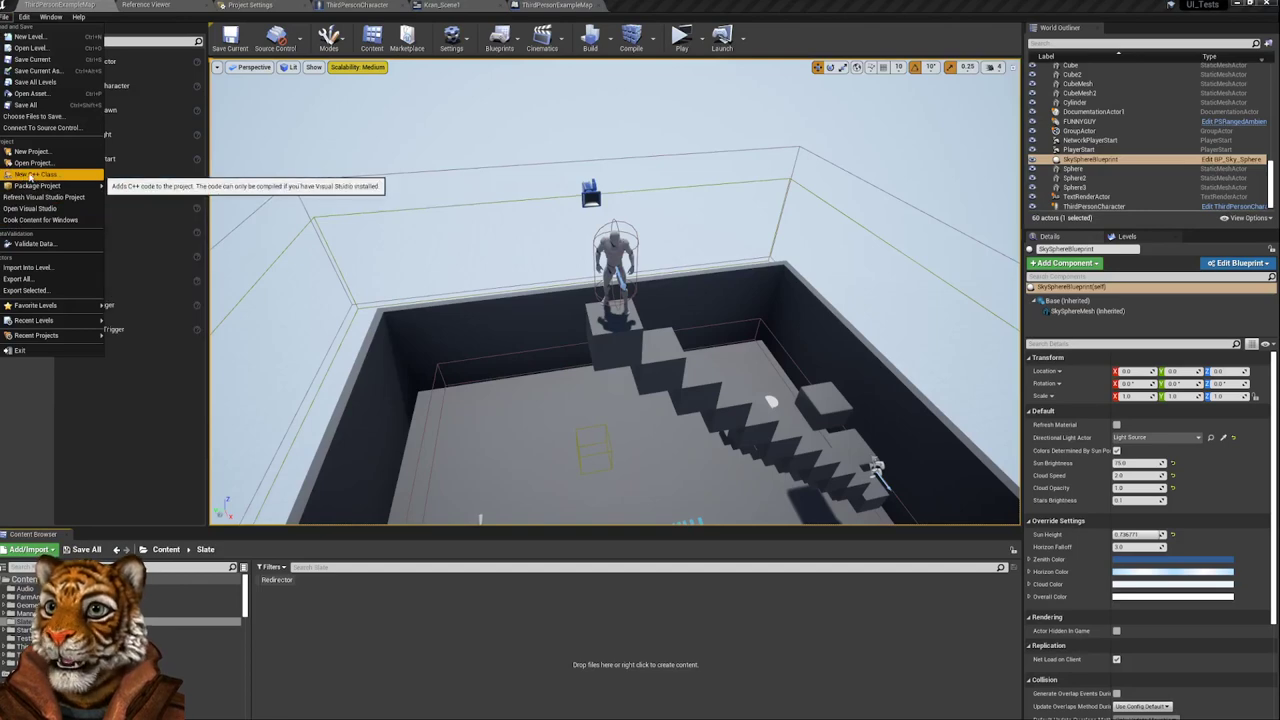
pyautogui.click(5, 18)
pyautogui.click(5, 18)
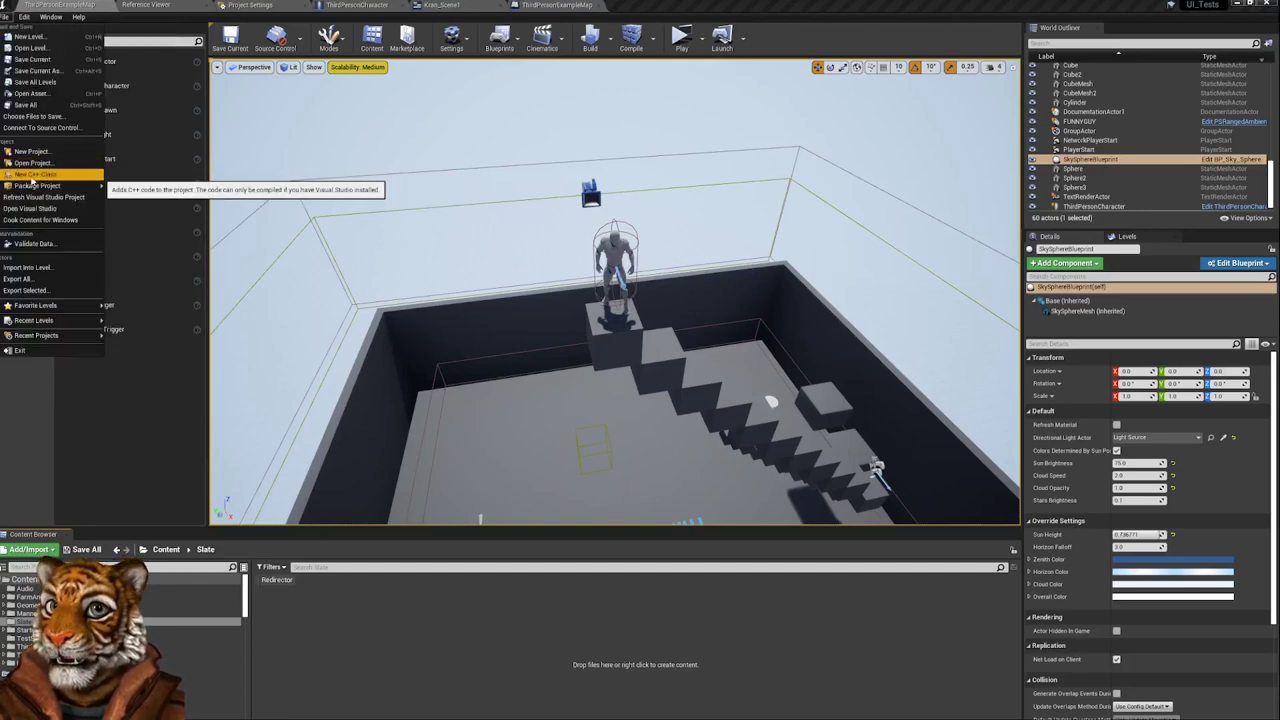
pyautogui.click(32, 181)
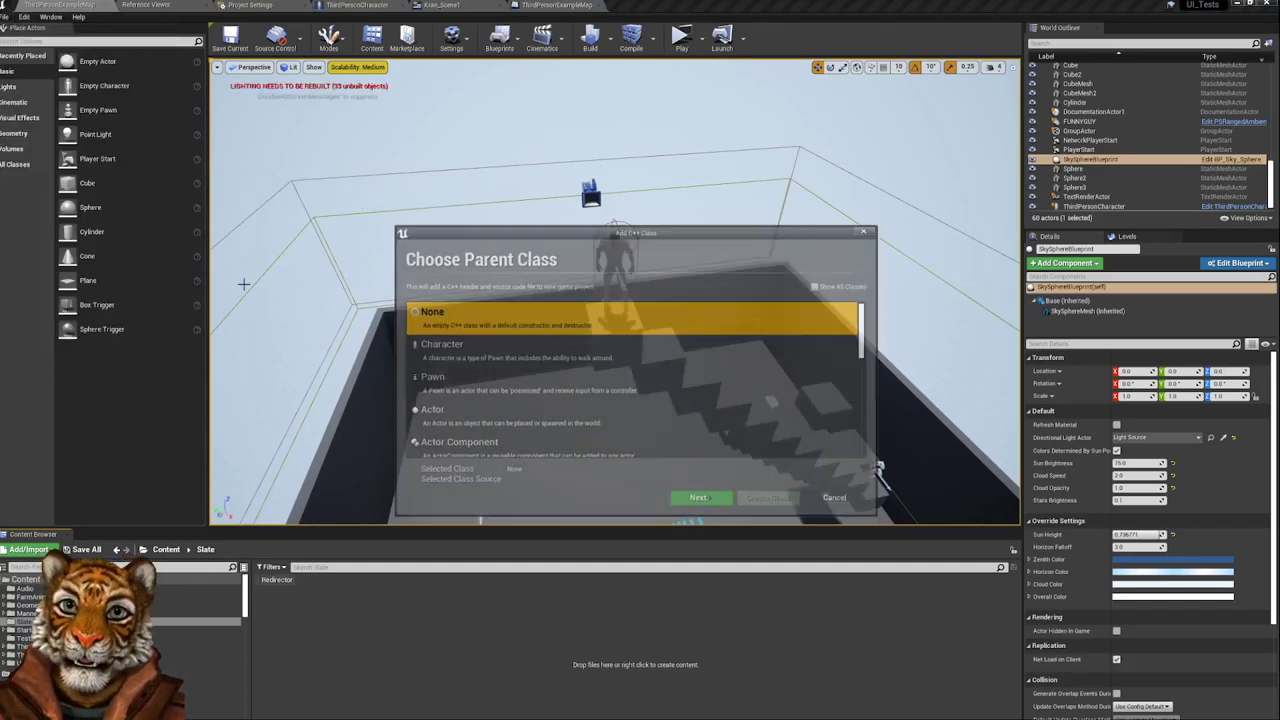
pyautogui.moveTo(535, 232); pyautogui.dragTo(509, 180)
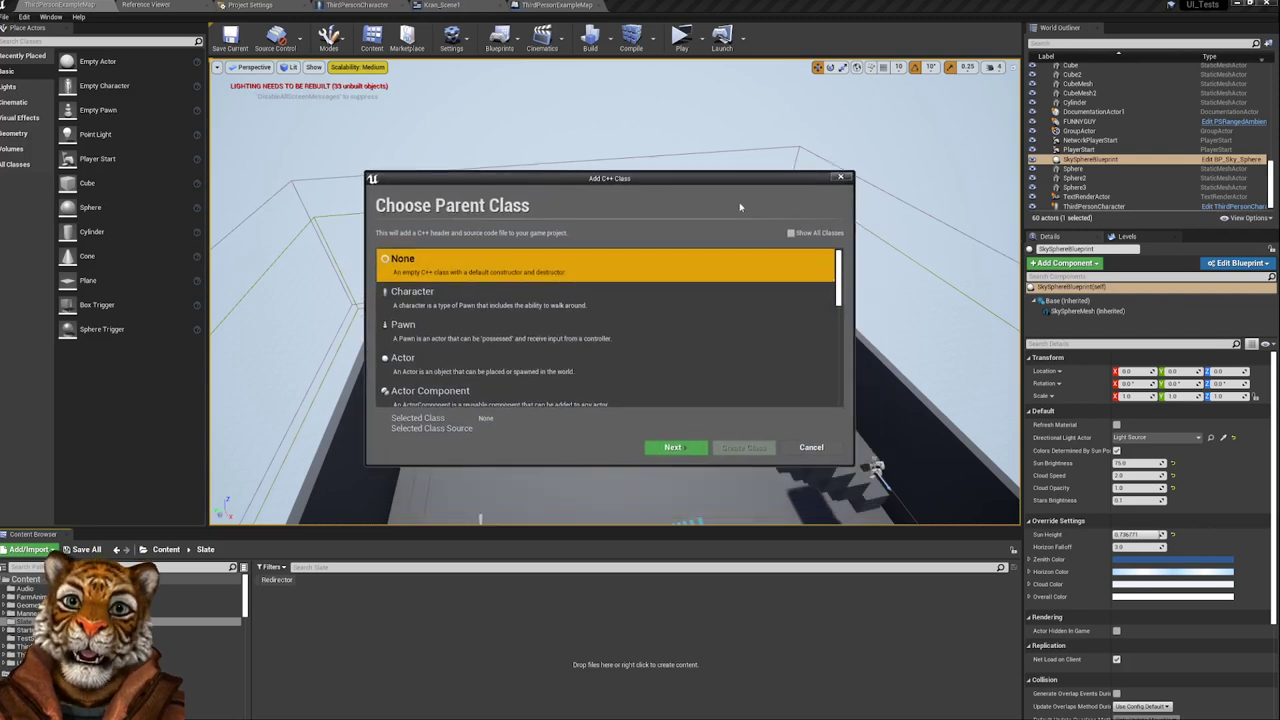
pyautogui.click(791, 234)
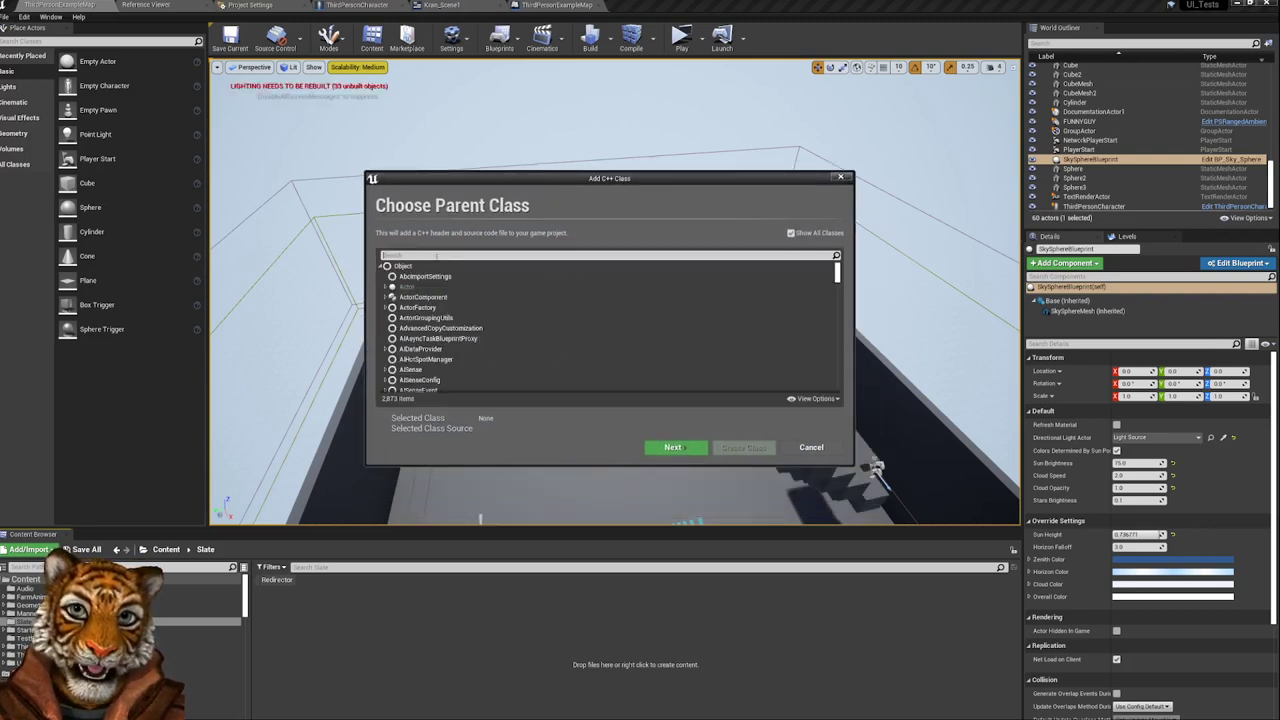
pyautogui.write('gameviewe')
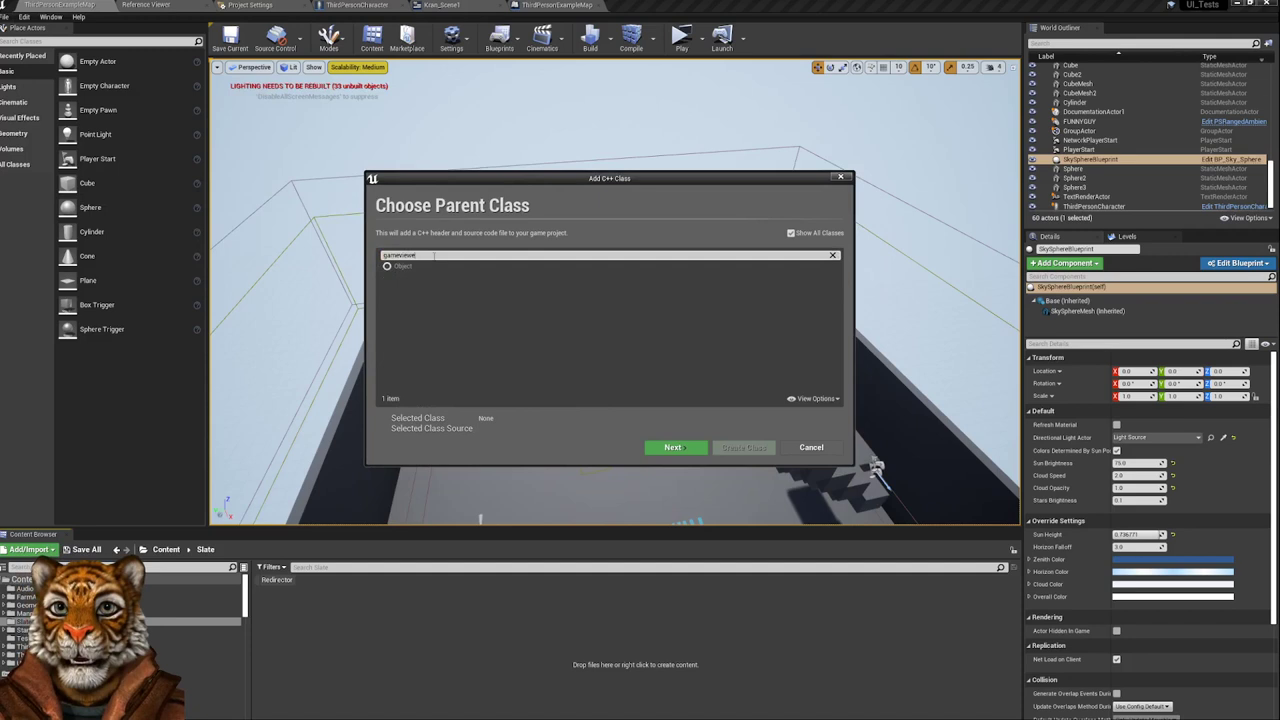
pyautogui.press('BackSpace')
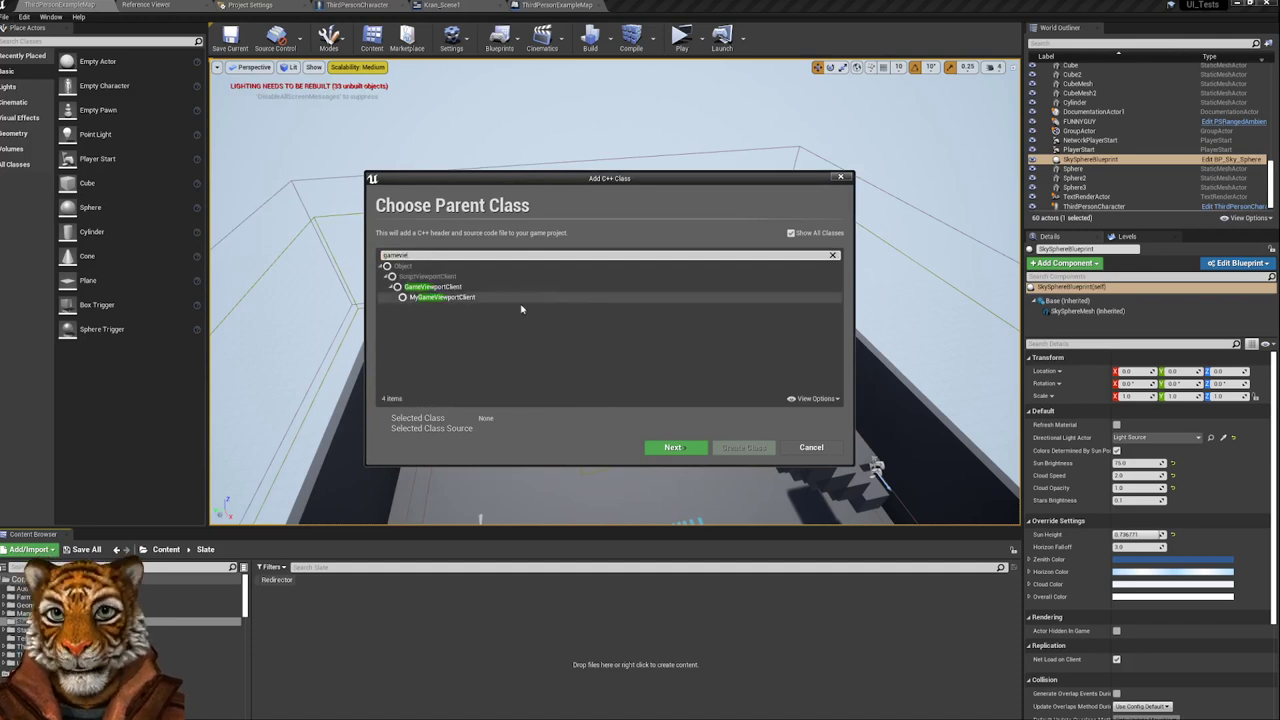
pyautogui.click(448, 289)
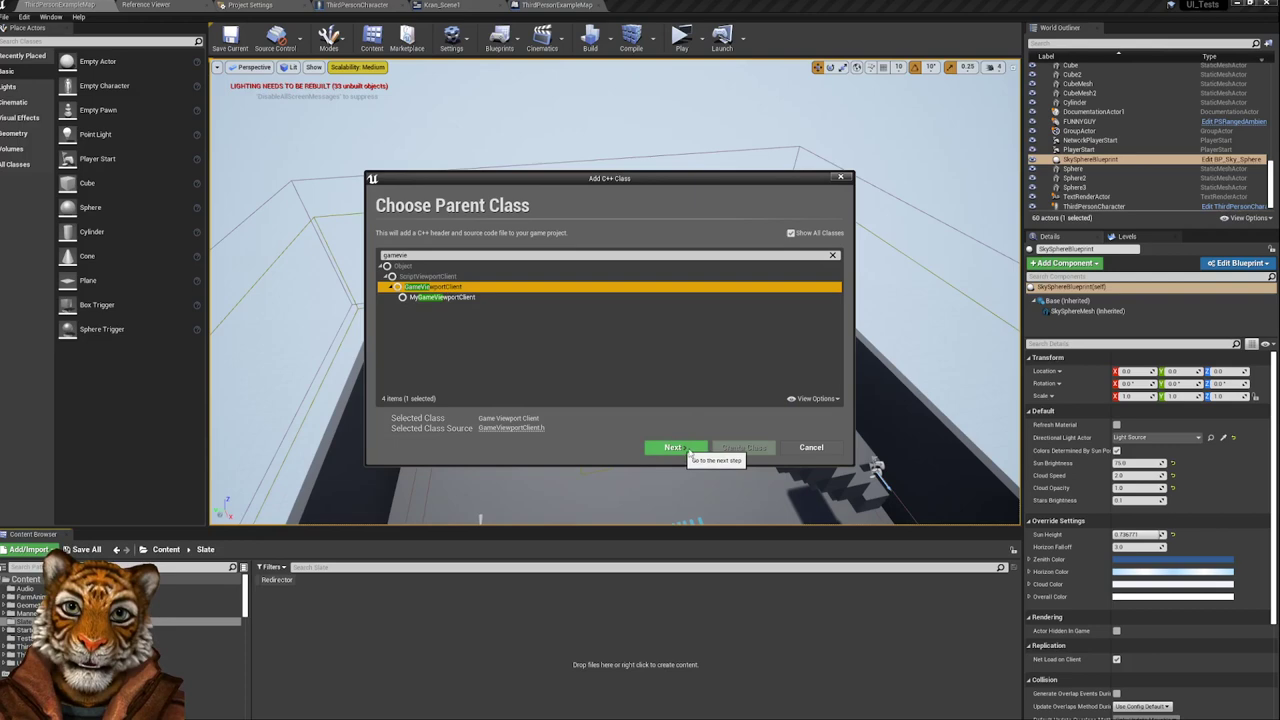
pyautogui.click(840, 177)
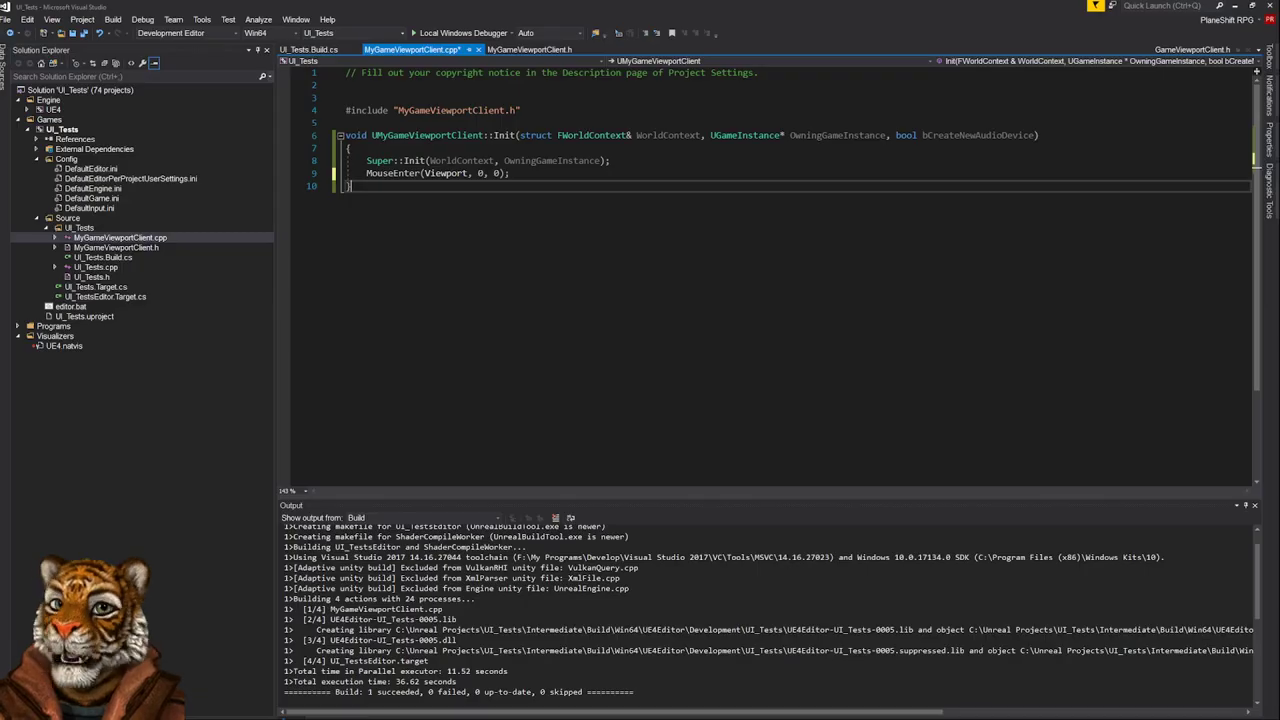
pyautogui.doubleClick(118, 247)
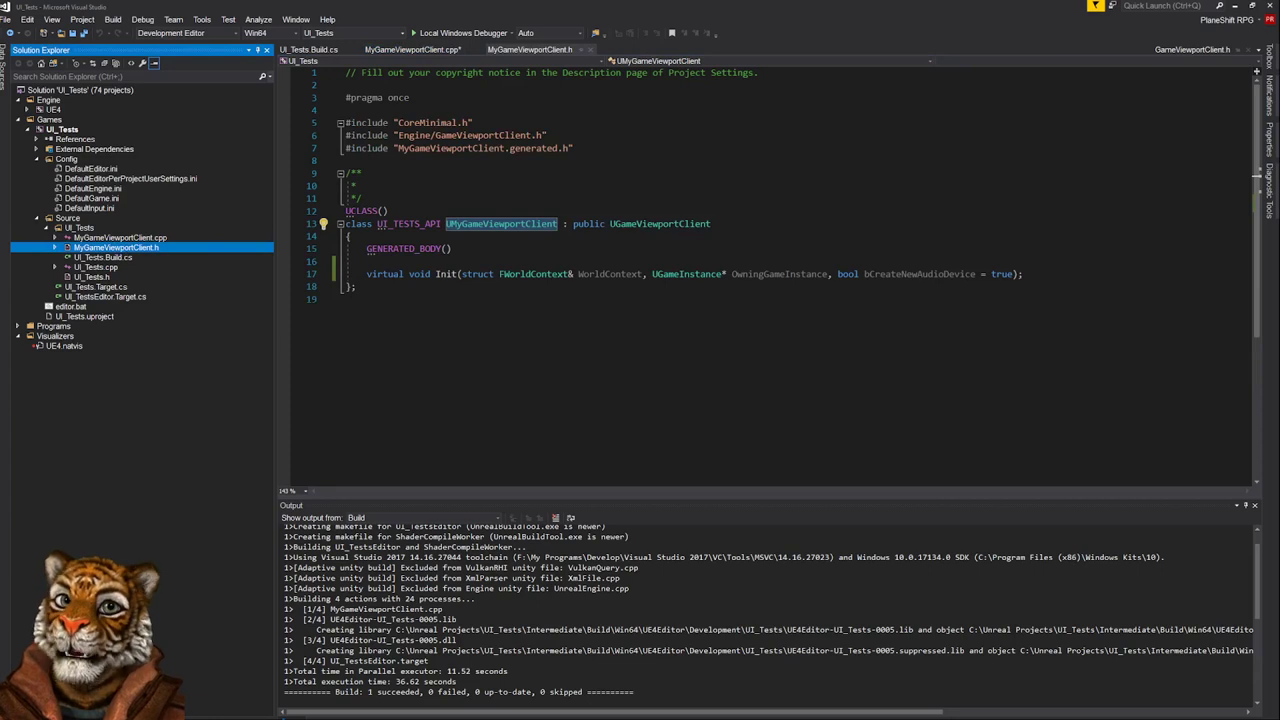
pyautogui.hotkey('ctrl', 'a')
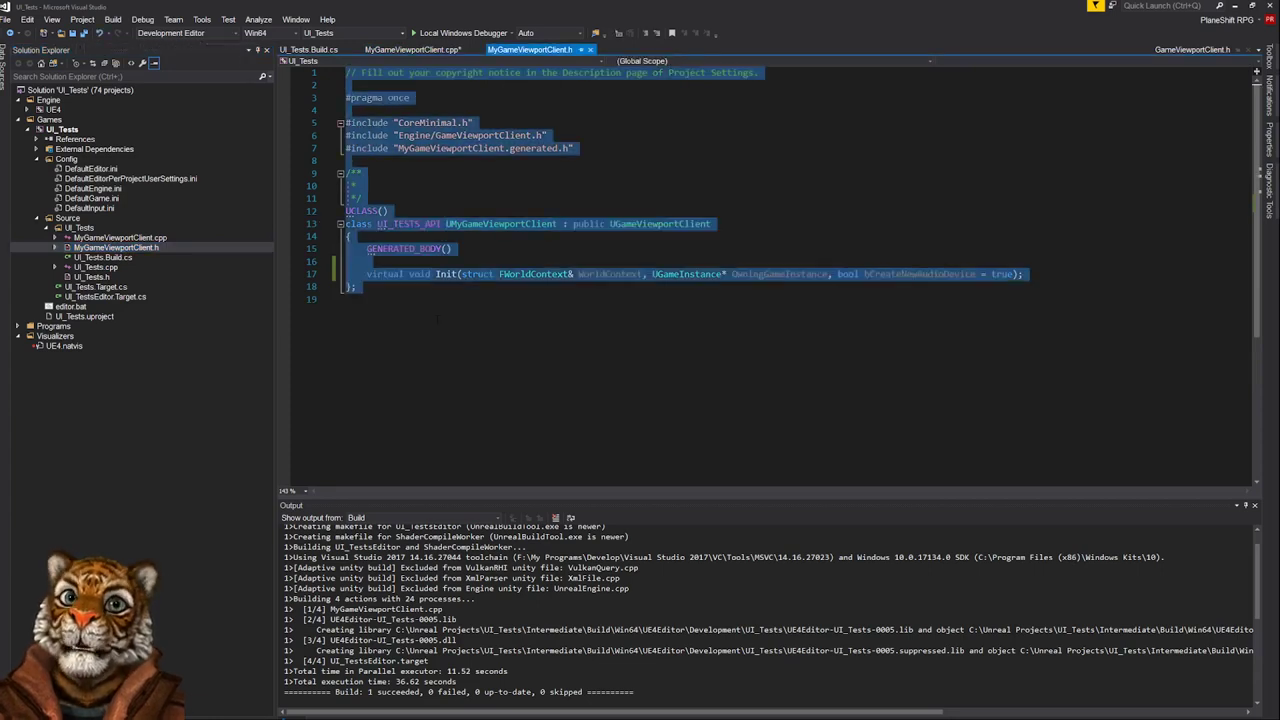
pyautogui.press('Right')
pyautogui.press('Up')
pyautogui.press('Up')
pyautogui.press('End')
pyautogui.hotkey('ctrl', 'shift', 'Left')
pyautogui.hotkey('ctrl', 'shift', 'Left')
pyautogui.hotkey('ctrl', 'shift', 'Left')
pyautogui.hotkey('ctrl', 'shift', 'Left')
pyautogui.hotkey('ctrl', 'shift', 'Left')
pyautogui.hotkey('ctrl', 'shift', 'Left')
pyautogui.hotkey('ctrl', 'shift', 'Left')
pyautogui.hotkey('ctrl', 'shift', 'Left')
pyautogui.hotkey('ctrl', 'shift', 'Left')
pyautogui.hotkey('ctrl', 'shift', 'Left')
pyautogui.hotkey('ctrl', 'shift', 'Left')
pyautogui.hotkey('ctrl', 'shift', 'Left')
pyautogui.hotkey('ctrl', 'shift', 'Left')
pyautogui.hotkey('ctrl', 'shift', 'Left')
pyautogui.hotkey('ctrl', 'shift', 'Left')
pyautogui.hotkey('ctrl', 'shift', 'Left')
pyautogui.hotkey('ctrl', 'shift', 'Left')
pyautogui.hotkey('ctrl', 'shift', 'Left')
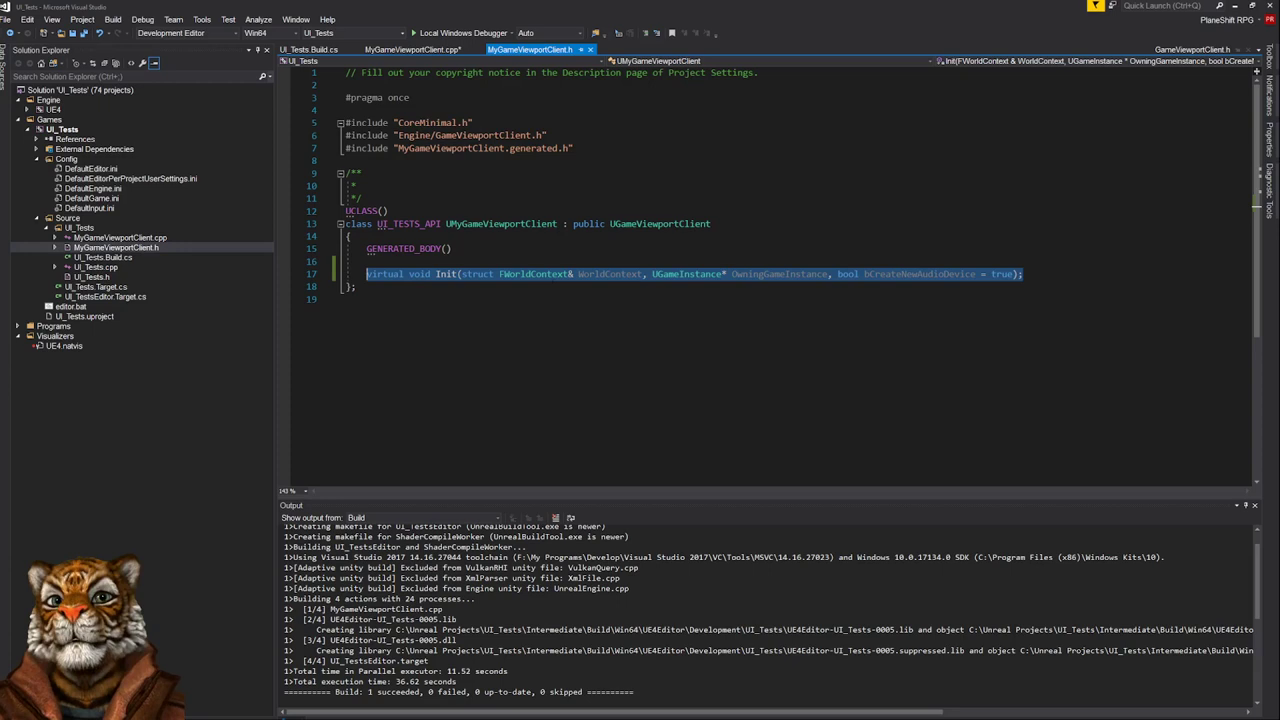
pyautogui.click(447, 274)
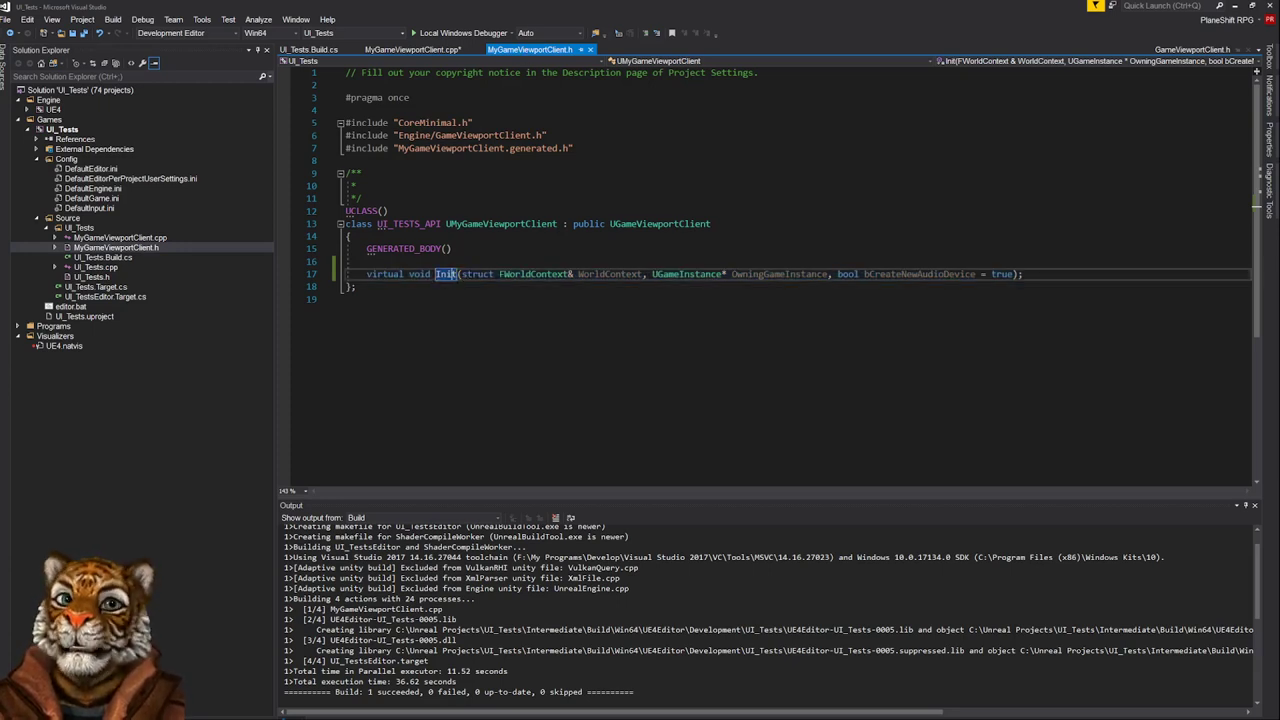
pyautogui.doubleClick(124, 240)
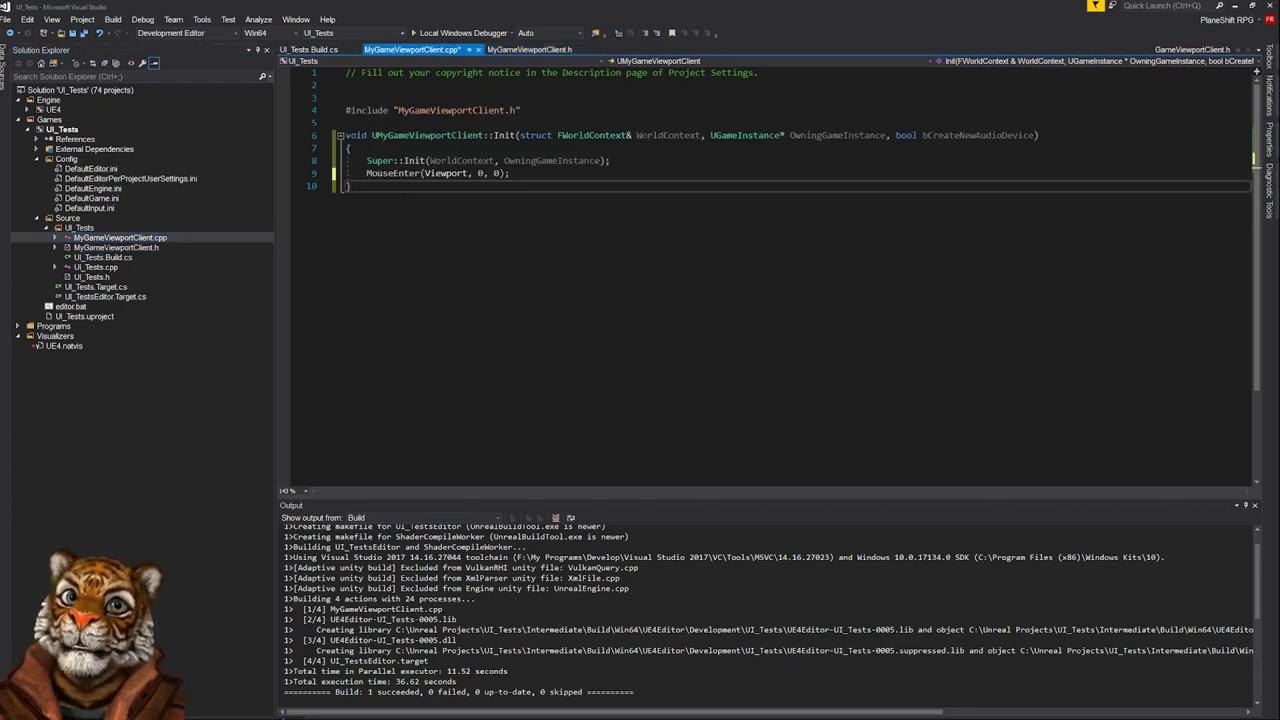
pyautogui.click(616, 172)
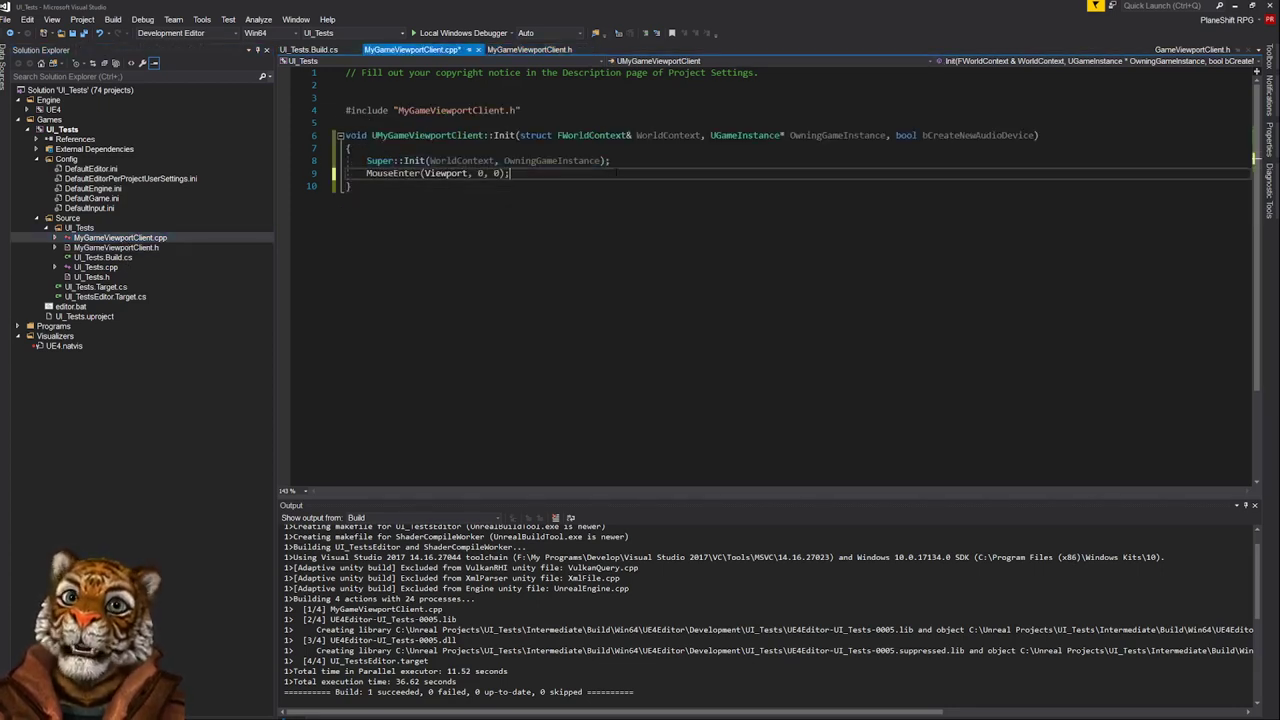
pyautogui.hotkey('shift', 'Home')
pyautogui.press('End')
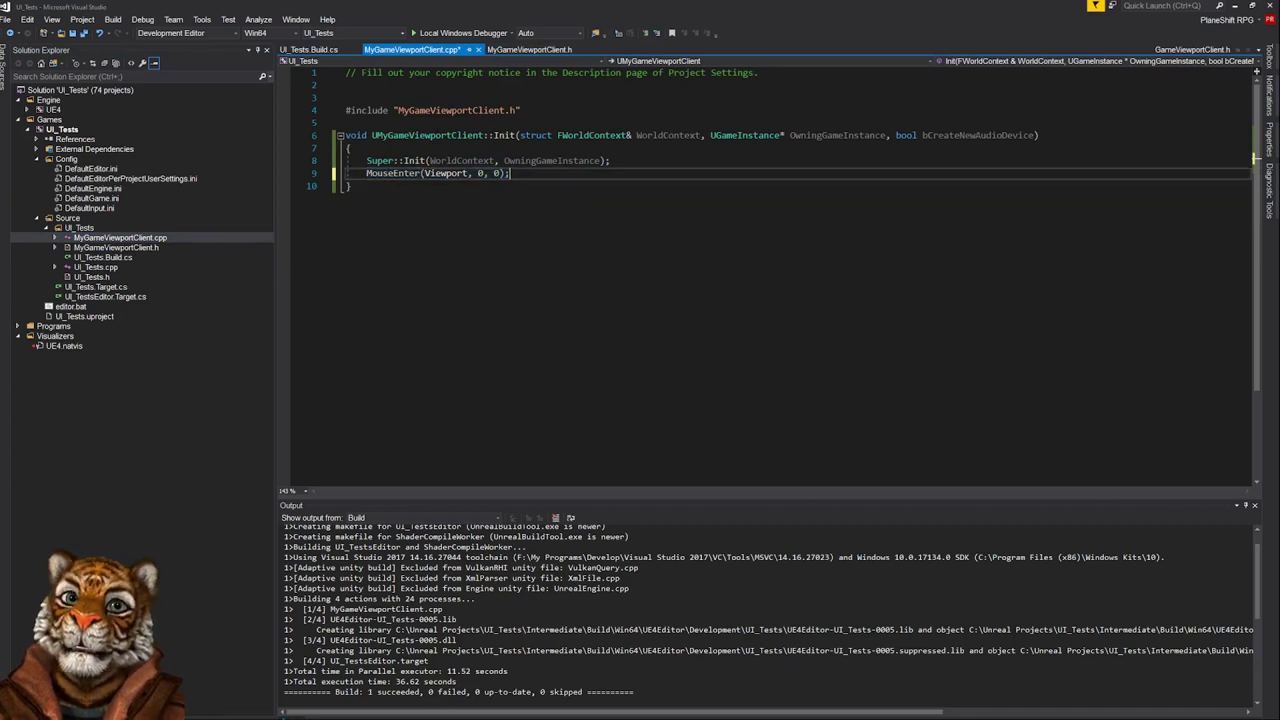
pyautogui.press('Home')
pyautogui.hotkey('ctrl', 'shift', 'Right')
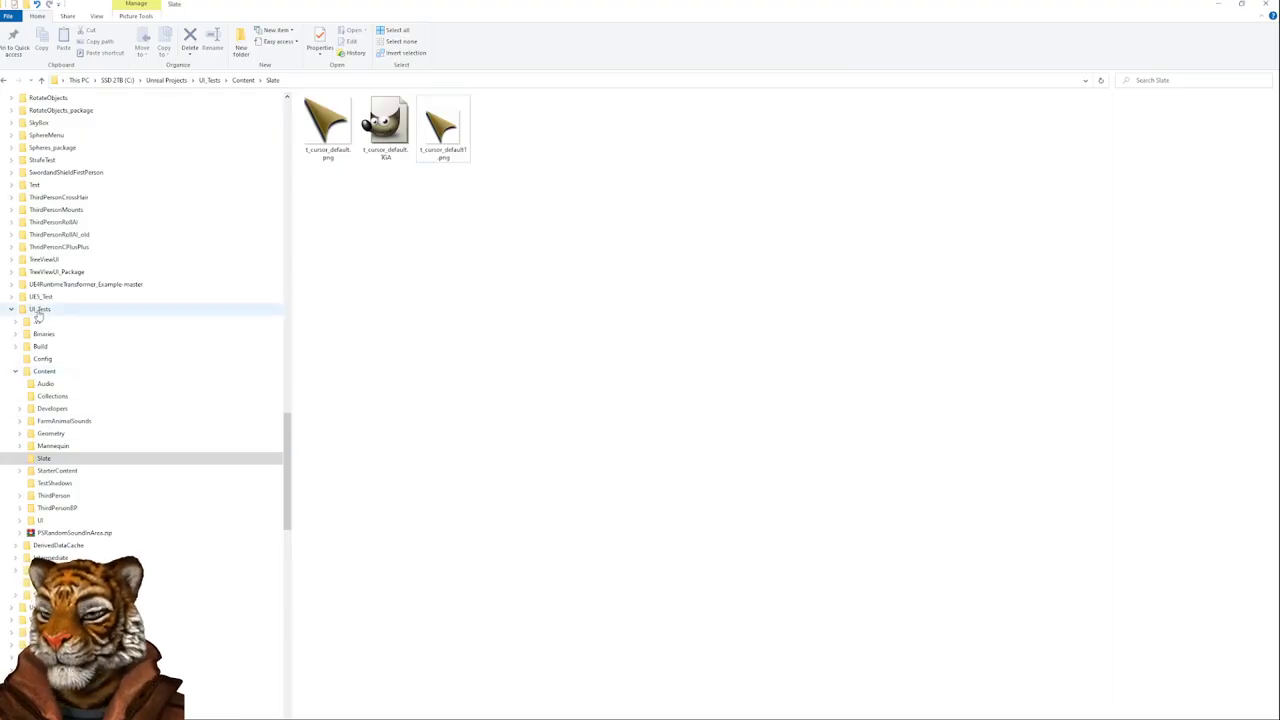
# Navigate the folder tree to temp > UITest_Packaged > WindowsNoEditor
pyautogui.scroll(-2, 217, 477)
pyautogui.scroll(2, 217, 478)
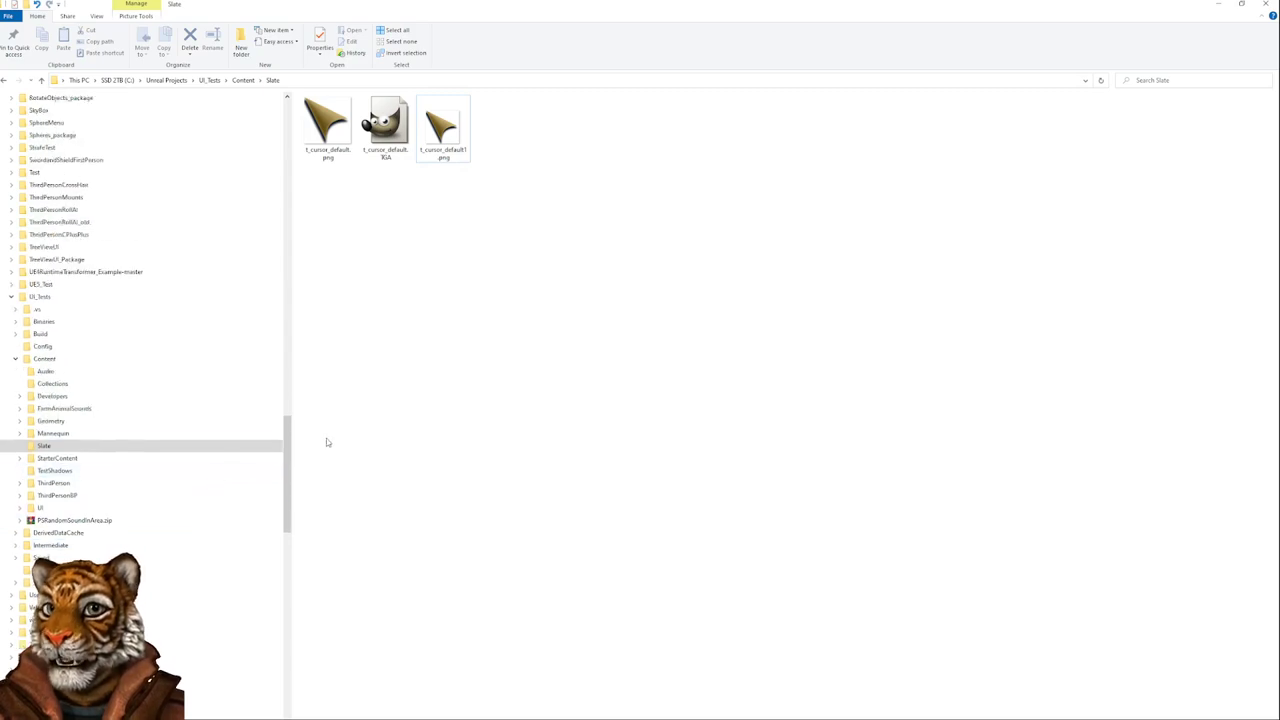
pyautogui.scroll(15, 270, 331)
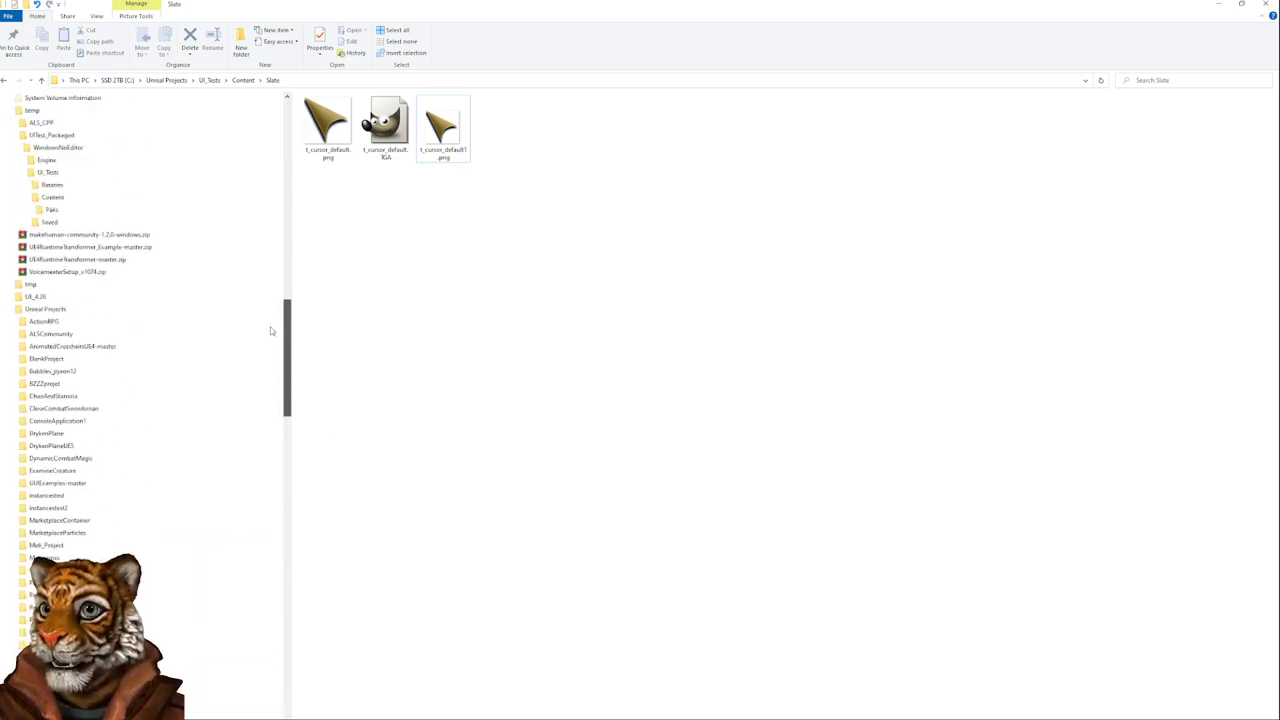
pyautogui.scroll(2, 270, 320)
pyautogui.click(47, 234)
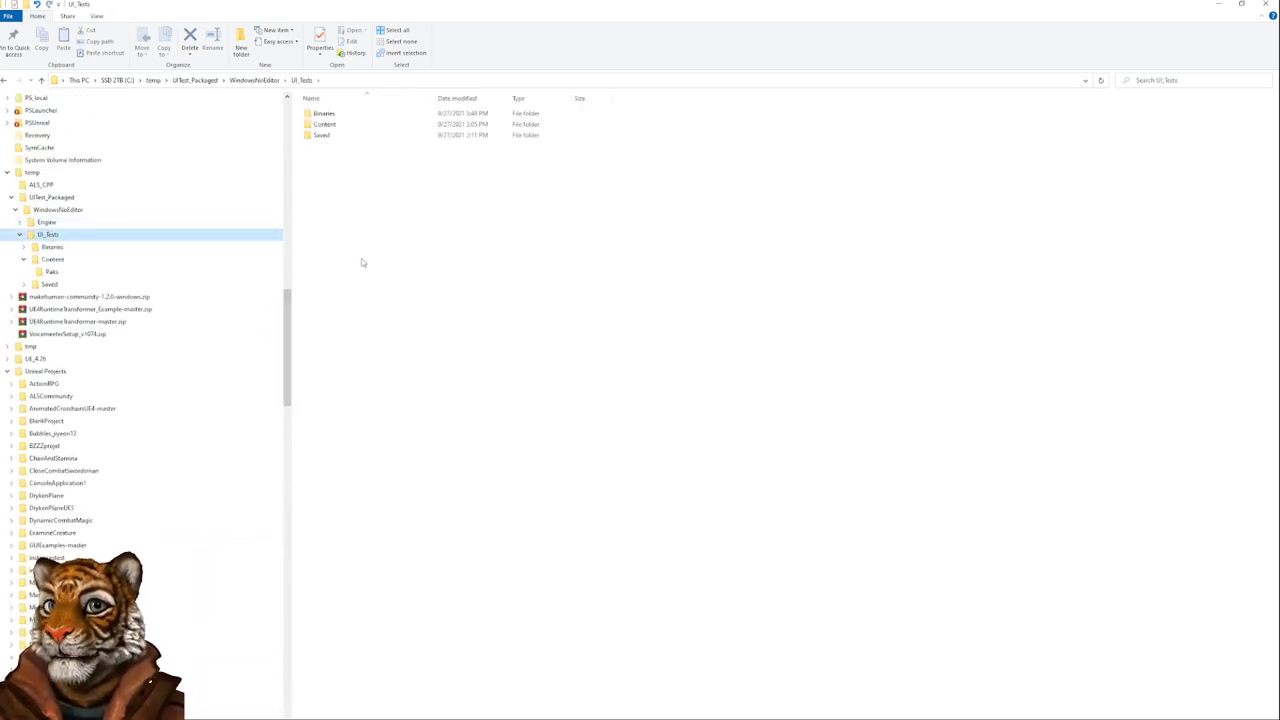
pyautogui.click(50, 210)
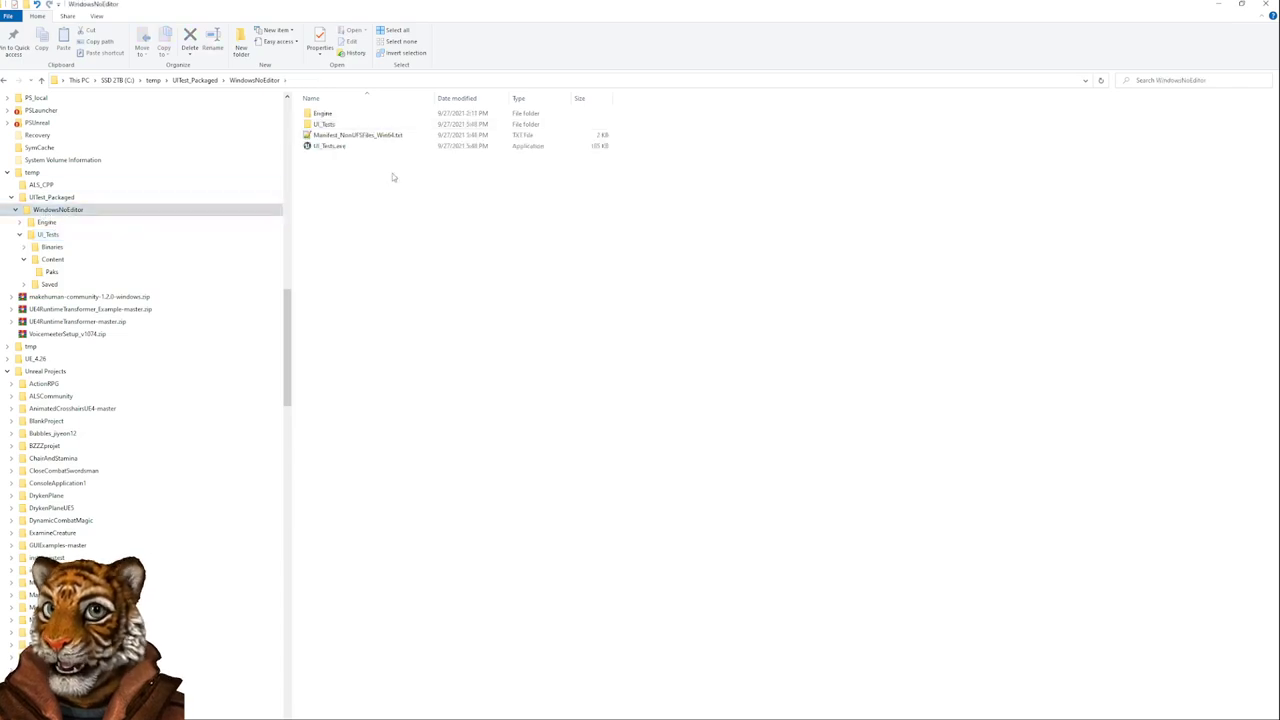
# Launch UI_Tests.exe twice to test the cursor, closing the game window each time
pyautogui.doubleClick(330, 146)
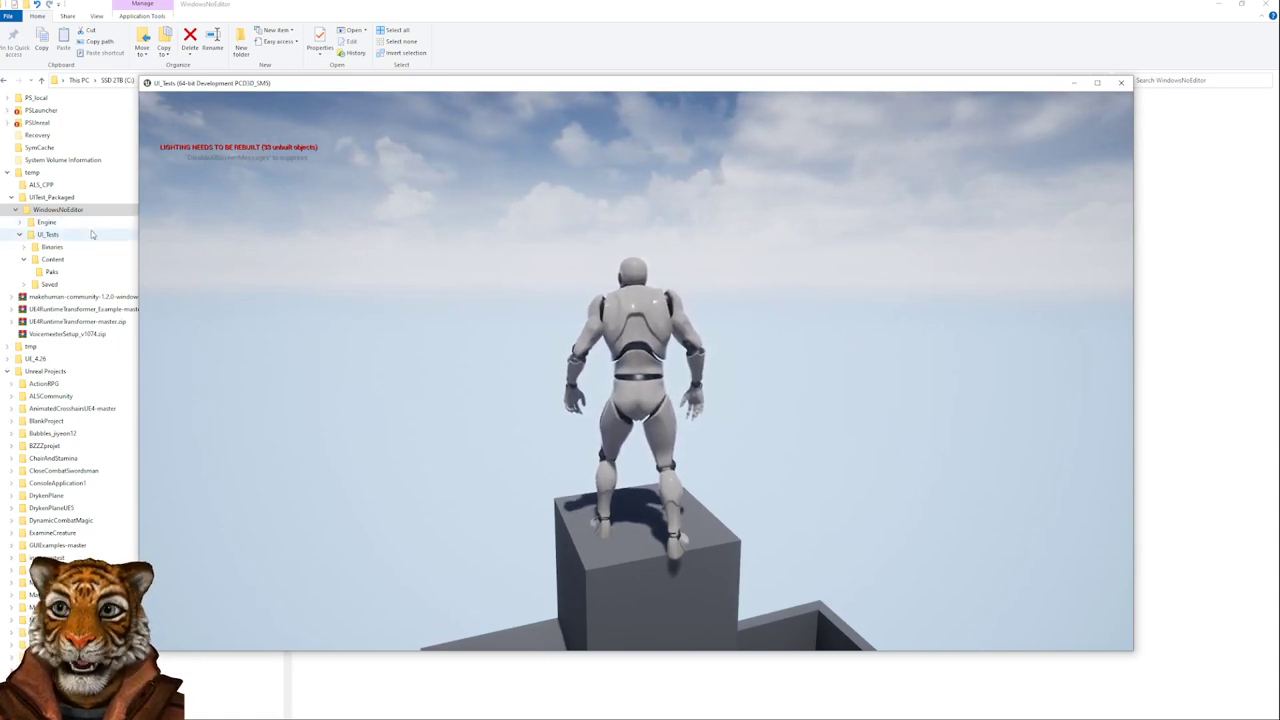
pyautogui.click(1121, 82)
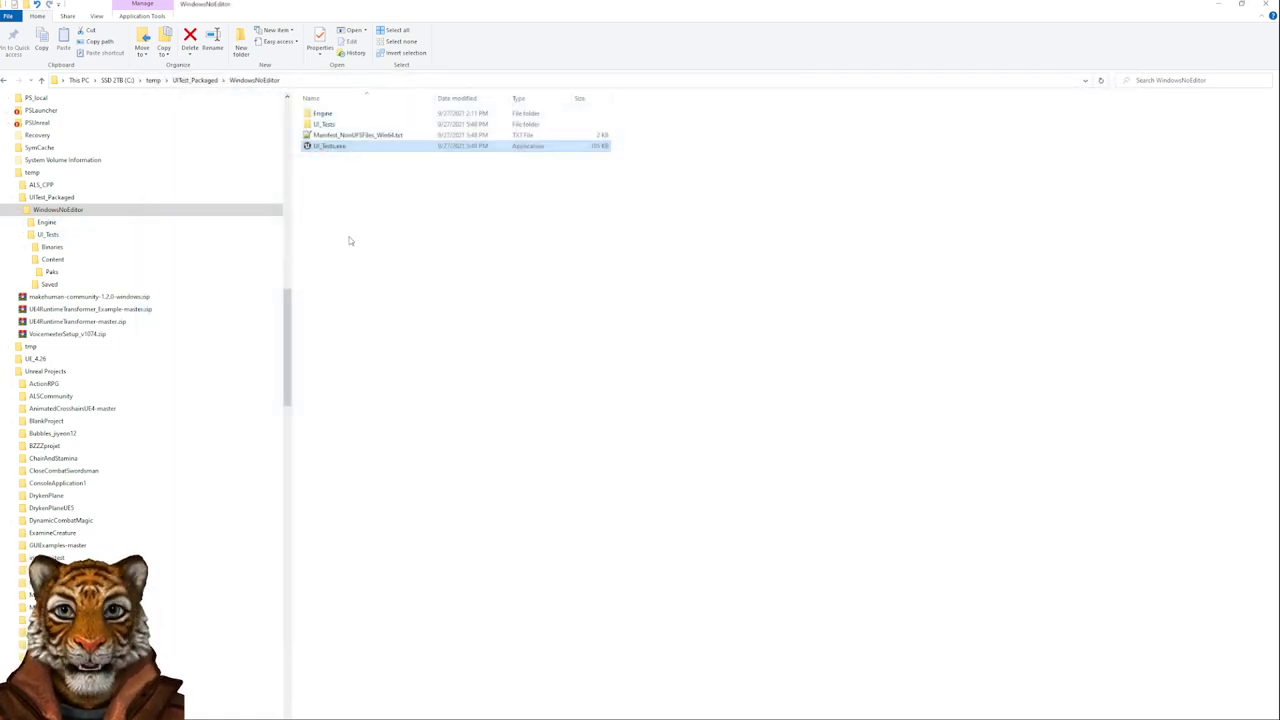
pyautogui.doubleClick(340, 147)
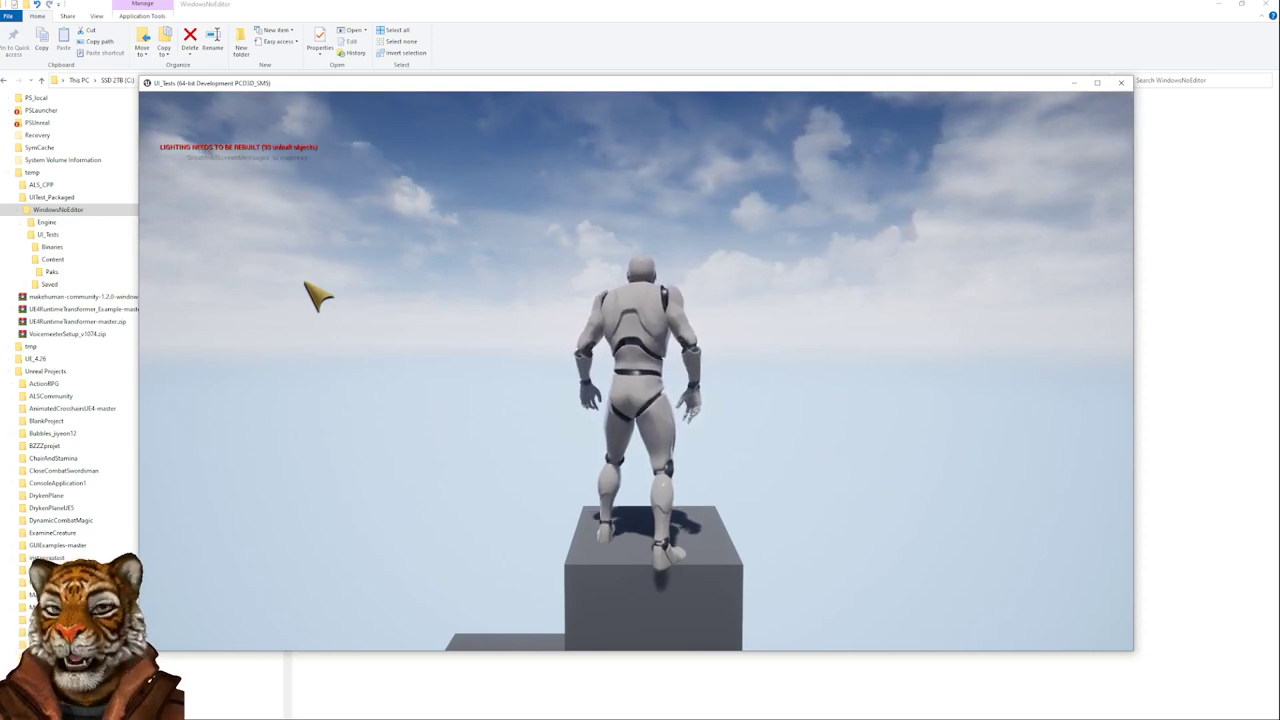
pyautogui.click(1121, 84)
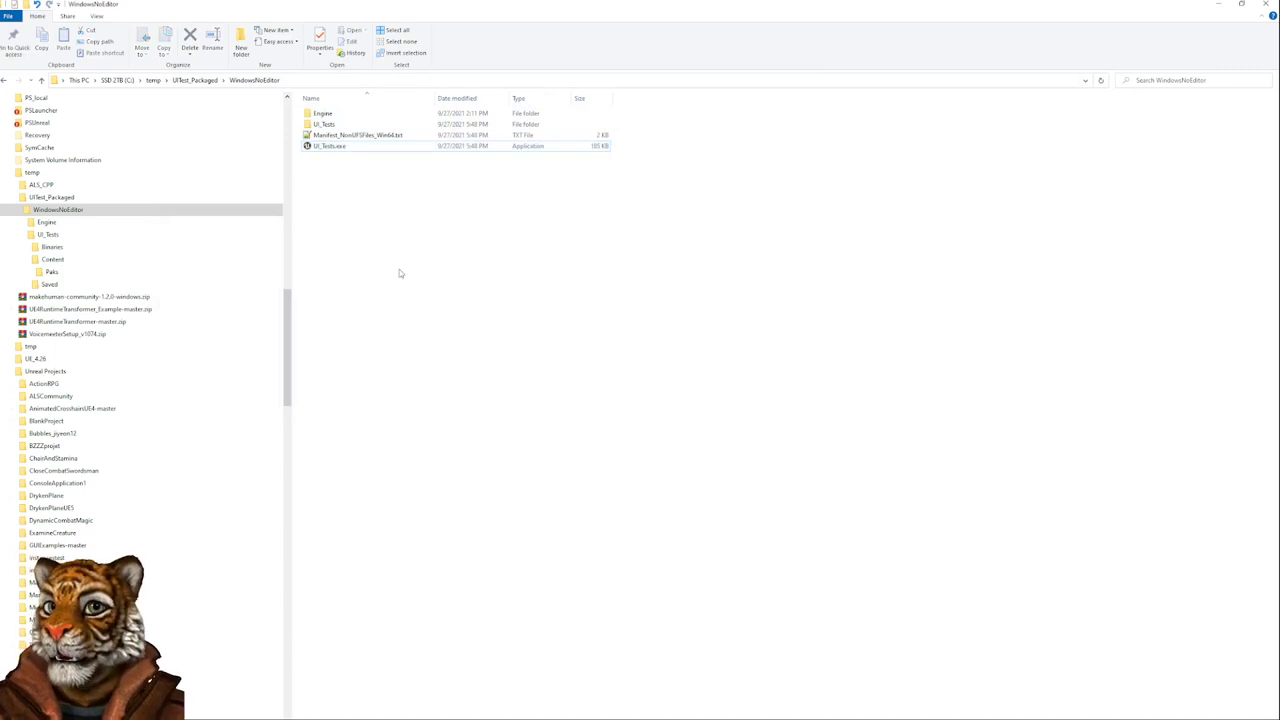
# In MyGameViewportClient.cpp, briefly comment out line 9's MouseEnter(Viewport, 0, 0) call, then restore it
pyautogui.hotkey('alt', 'Tab')
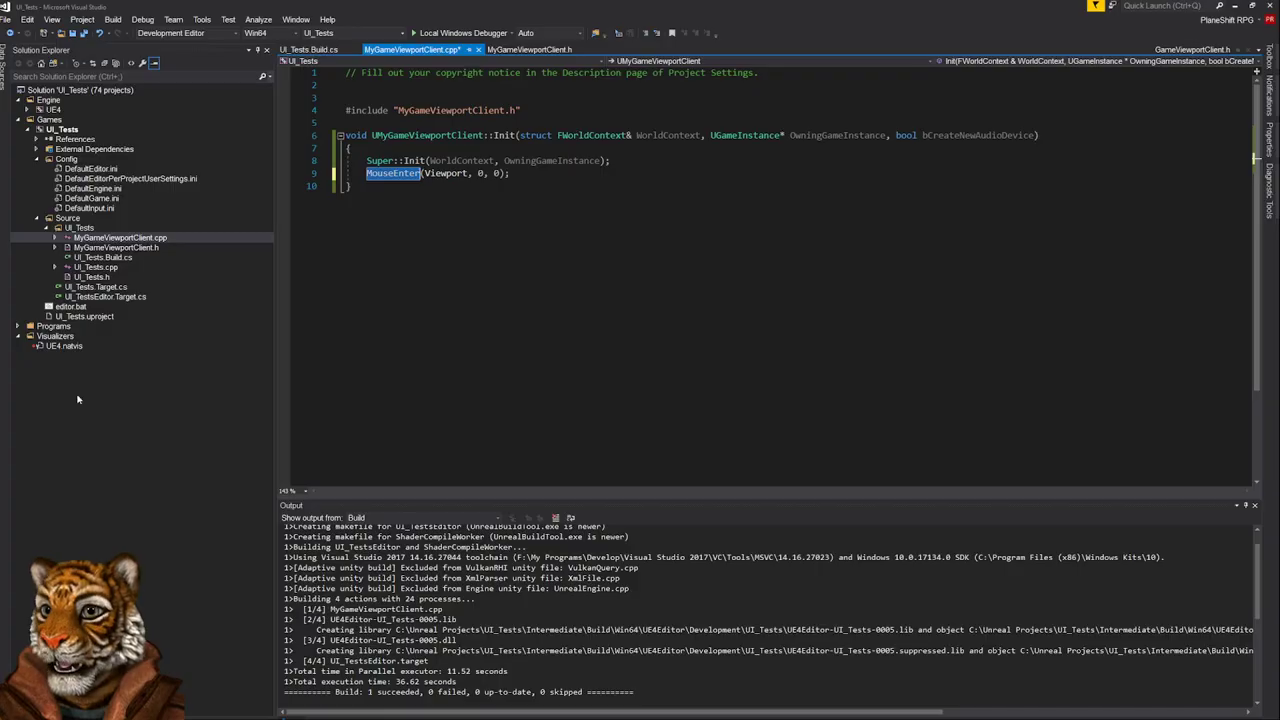
pyautogui.click(392, 174)
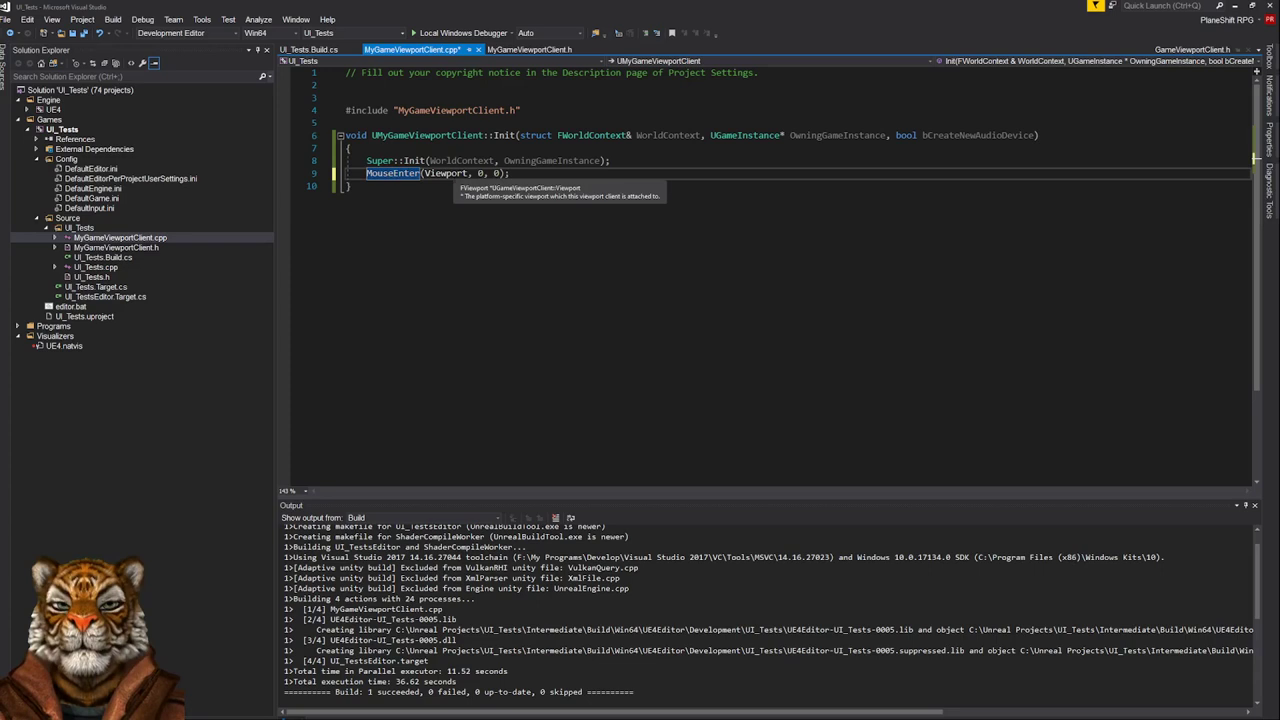
pyautogui.press('Home')
pyautogui.write('//')
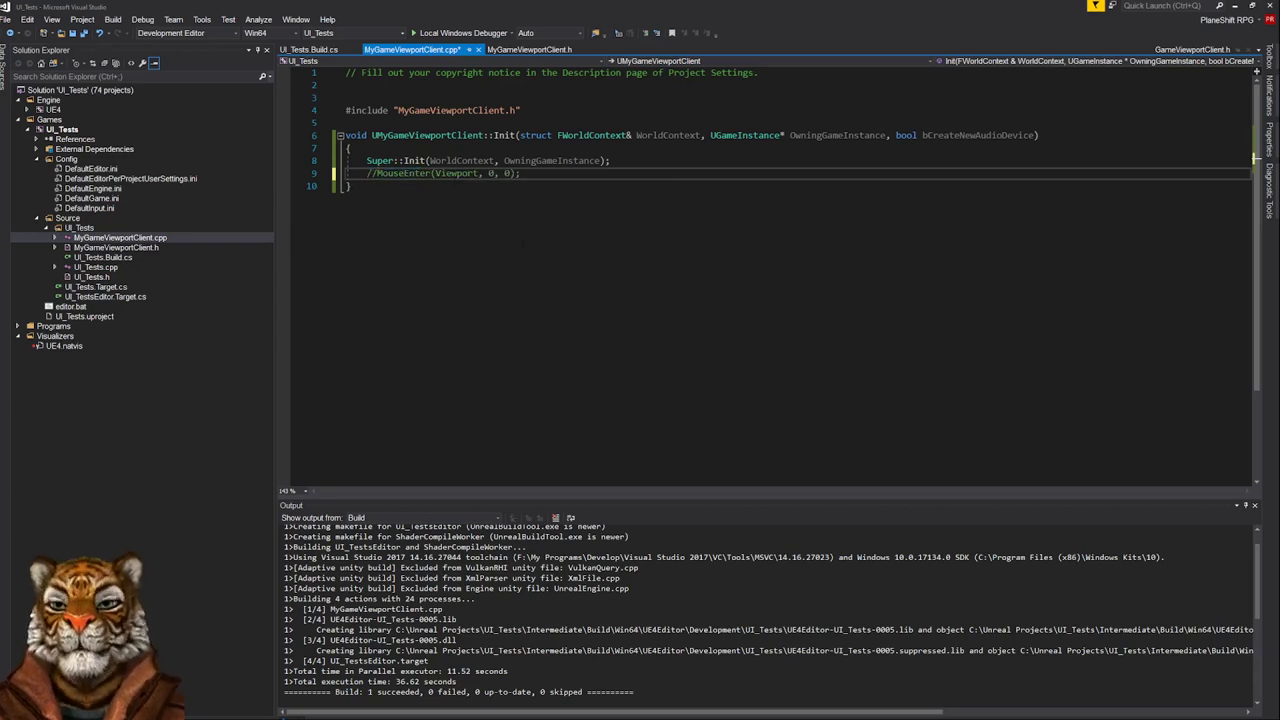
pyautogui.press('BackSpace')
pyautogui.press('BackSpace')
pyautogui.press('End')
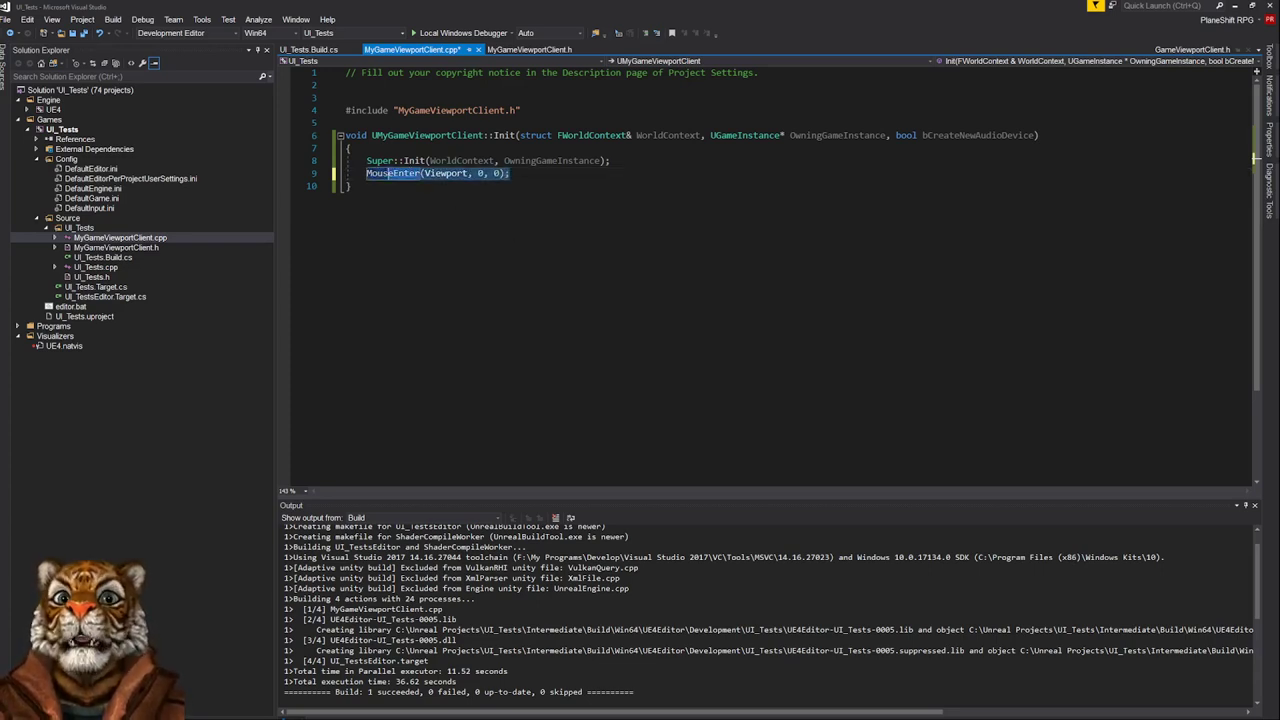
pyautogui.press('Up')
pyautogui.press('Down')
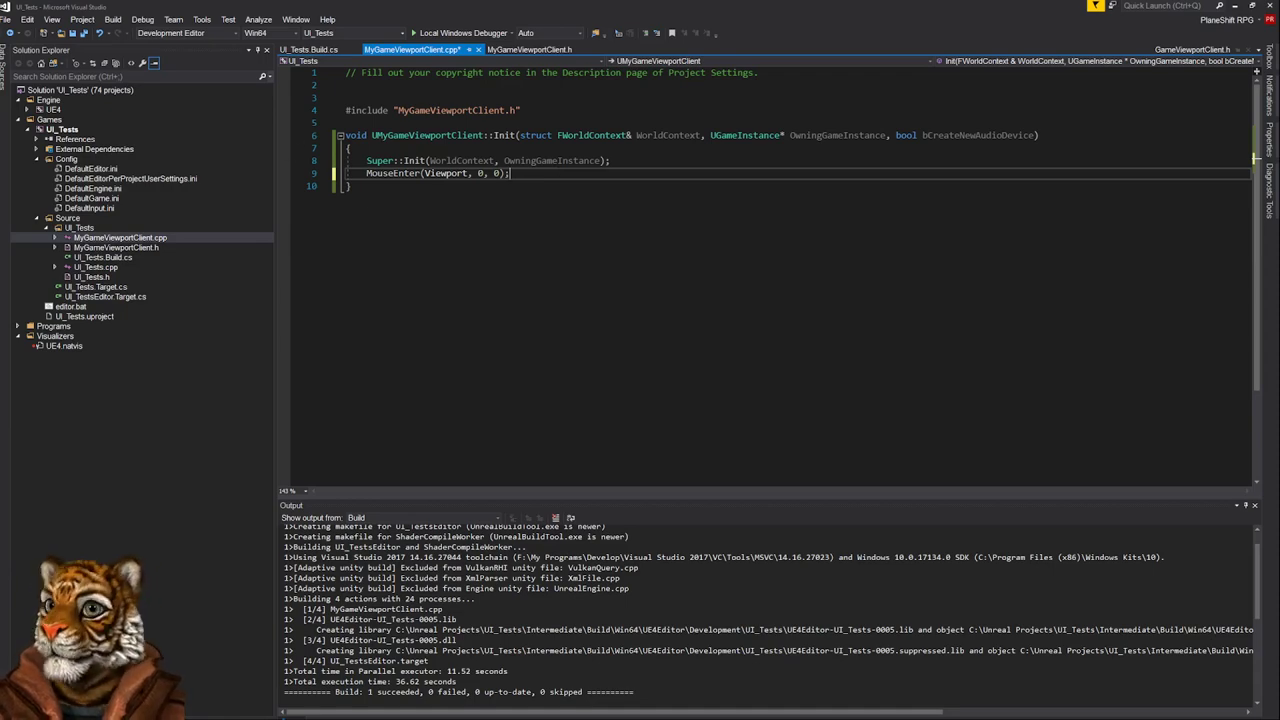
# Bring Chrome forward on the PlaneShift home page showing the Unreal Alpha Release 0.7.13 news
pyautogui.hotkey('alt', 'Tab')
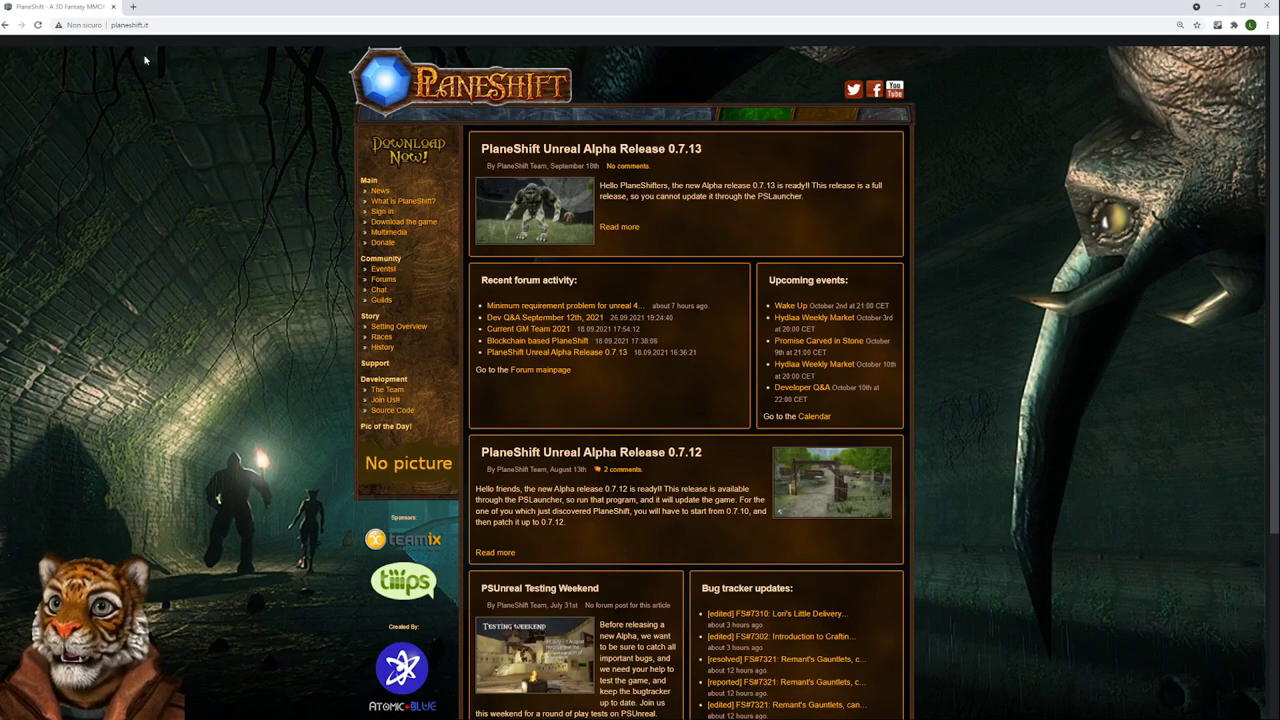